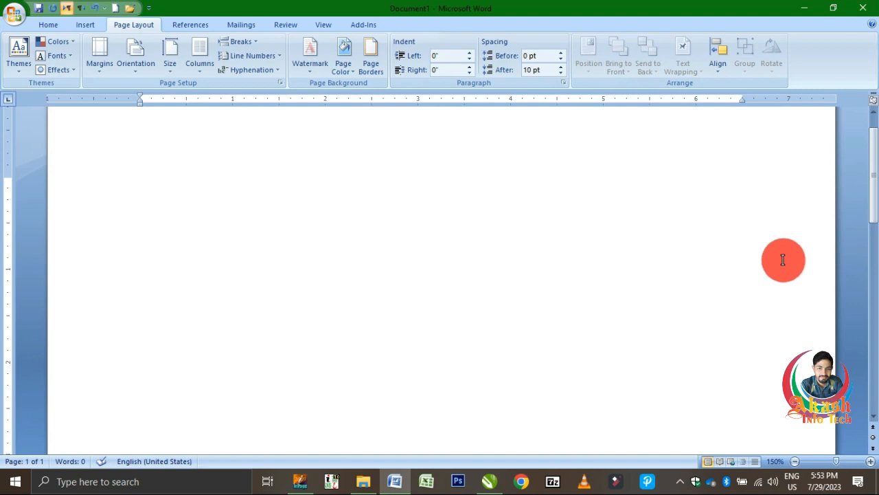
Generate sample paragraphs at the start of the blank document with the =rand() function.
{"action": "scroll", "coordinate": [607, 287], "scroll_direction": "up", "scroll_amount": 1}
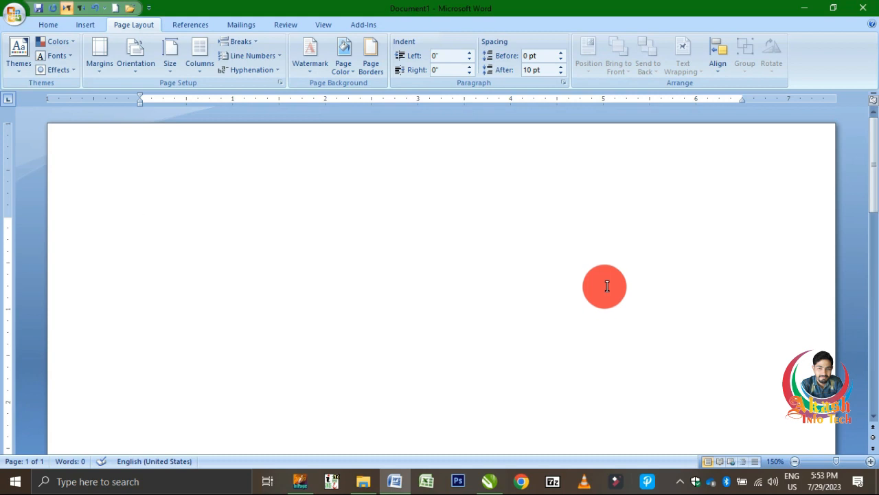
{"action": "left_click", "coordinate": [48, 25]}
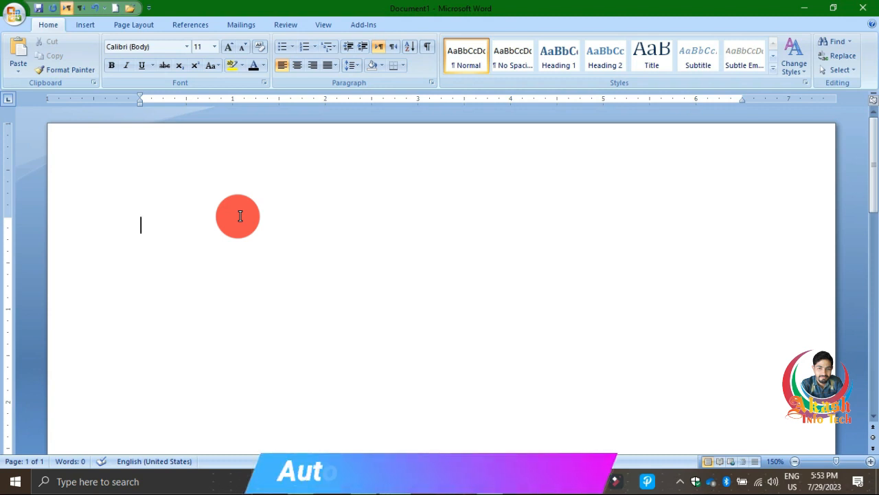
{"action": "type", "text": "=rand"}
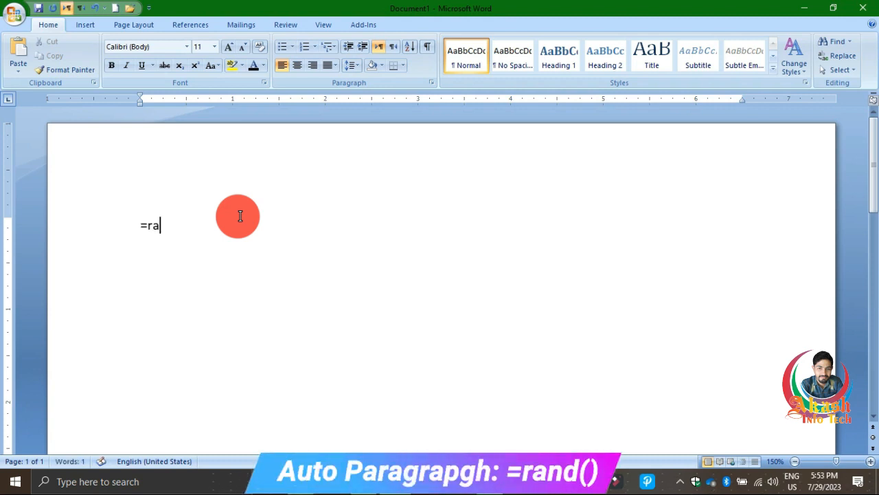
{"action": "type", "text": "()"}
{"action": "key", "text": "Return"}
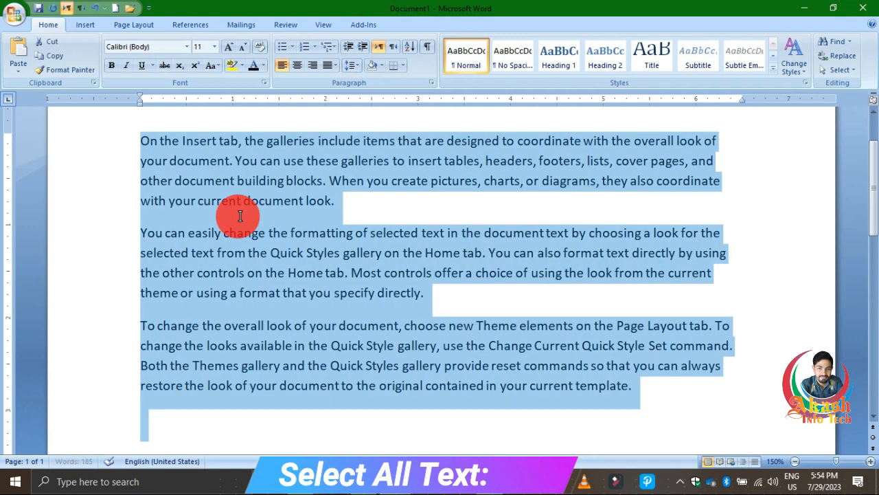
Copy all of the sample text and paste it repeatedly at the document's end until it runs to seven pages.
{"action": "key", "text": "ctrl+a"}
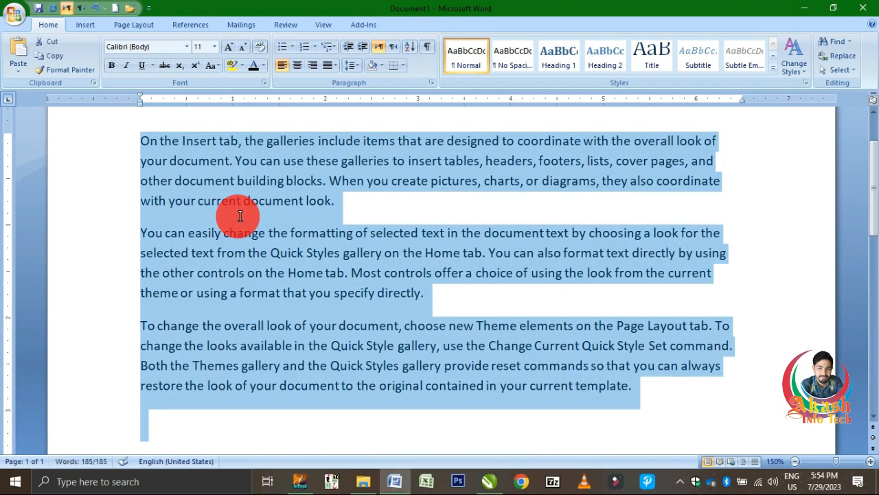
{"action": "key", "text": "ctrl+c"}
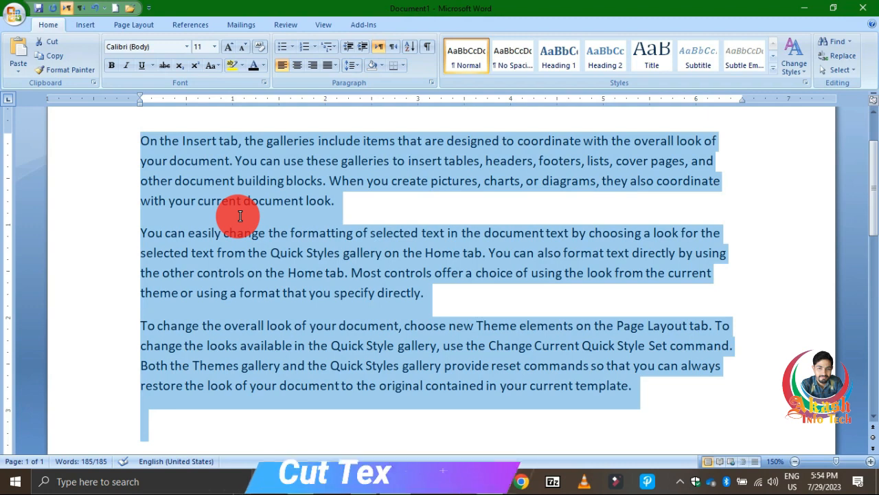
{"action": "left_click", "coordinate": [240, 216]}
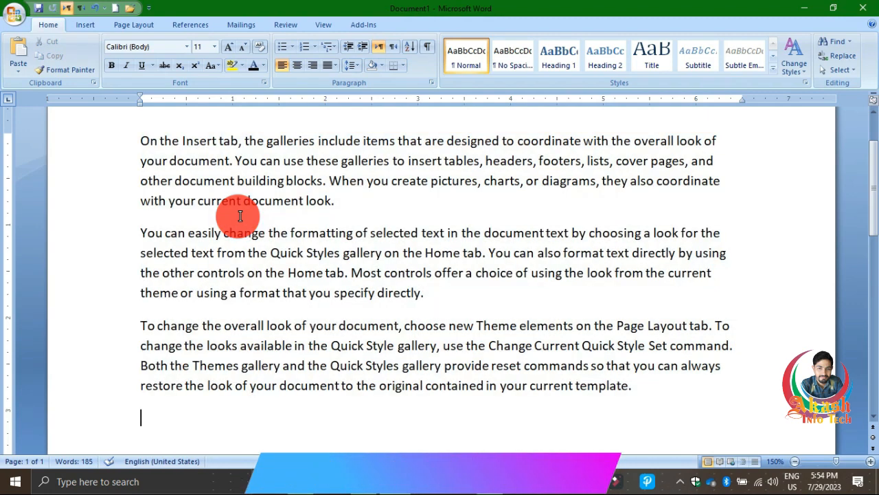
{"action": "key", "text": "ctrl+v"}
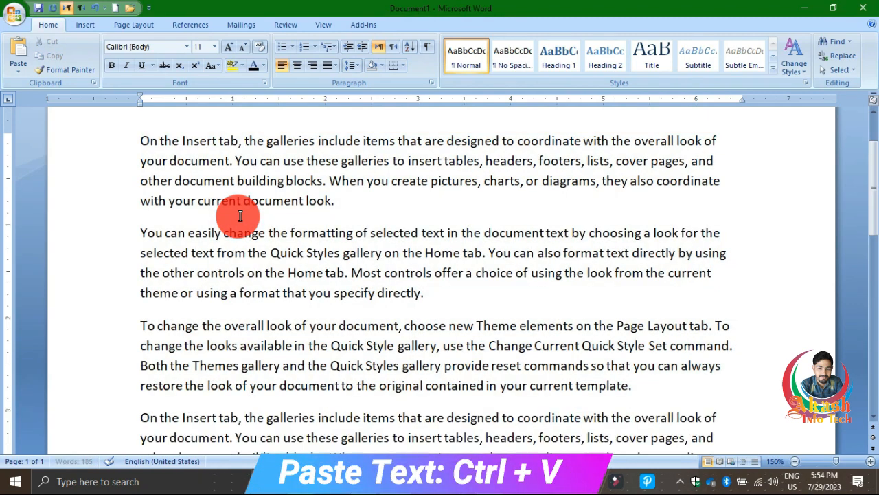
{"action": "key", "text": "ctrl+v"}
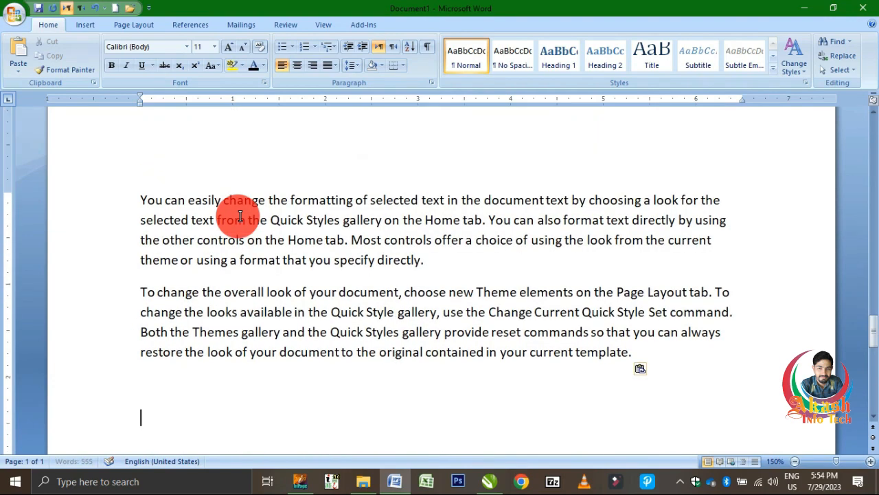
{"action": "key", "text": "ctrl+v"}
{"action": "key", "text": "ctrl+v"}
{"action": "key", "text": "ctrl+v"}
{"action": "key", "text": "ctrl+v"}
{"action": "key", "text": "ctrl+v"}
{"action": "key", "text": "ctrl+v"}
{"action": "key", "text": "ctrl+v"}
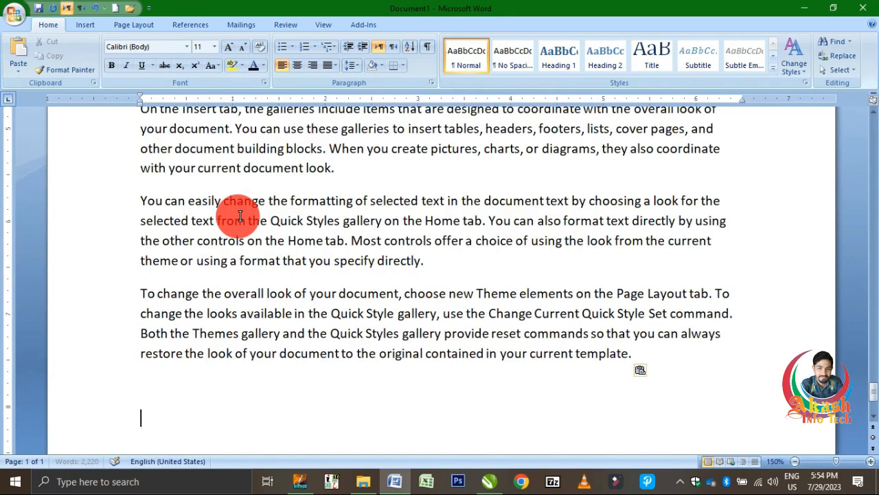
{"action": "key", "text": "ctrl+v"}
{"action": "key", "text": "ctrl+v"}
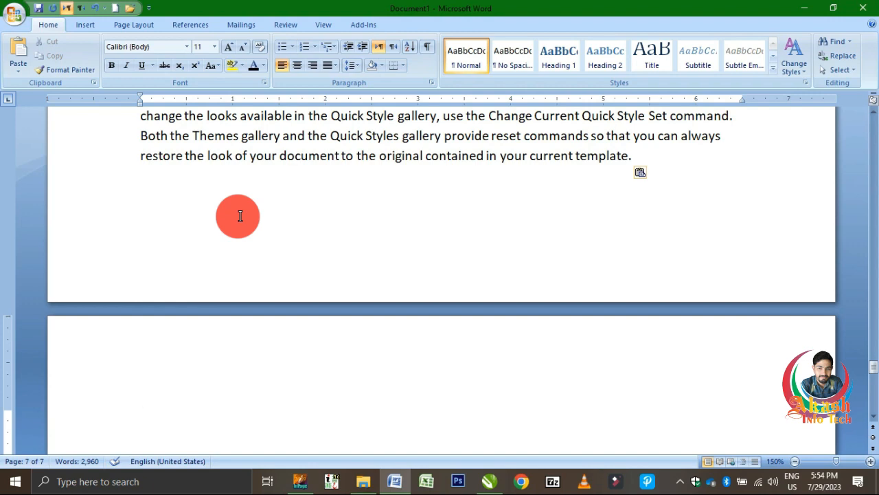
Jump to the beginning of the document and to its end, and return the view to the first page.
{"action": "key", "text": "ctrl+Home"}
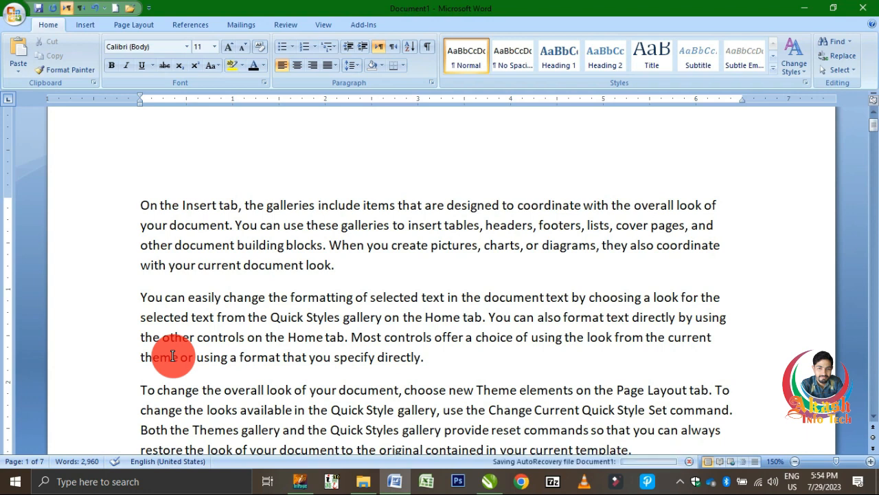
{"action": "key", "text": "ctrl+End"}
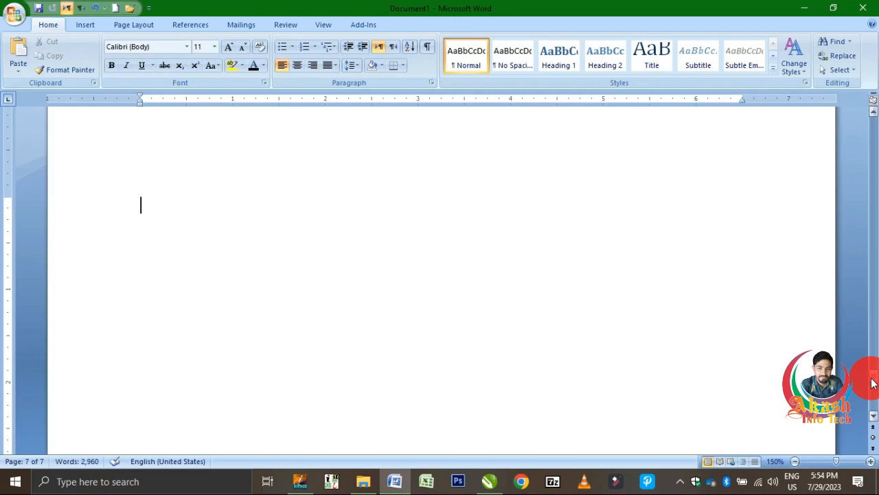
{"action": "left_click_drag", "start_coordinate": [873, 382], "coordinate": [878, 121]}
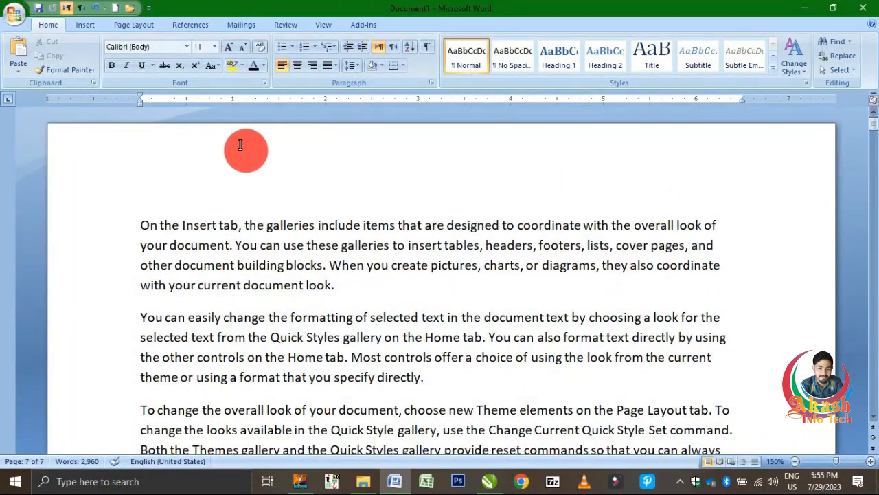
Select the text from the start of the first paragraph through "You can use these galleries", and clear the selection.
{"action": "left_click", "coordinate": [153, 220]}
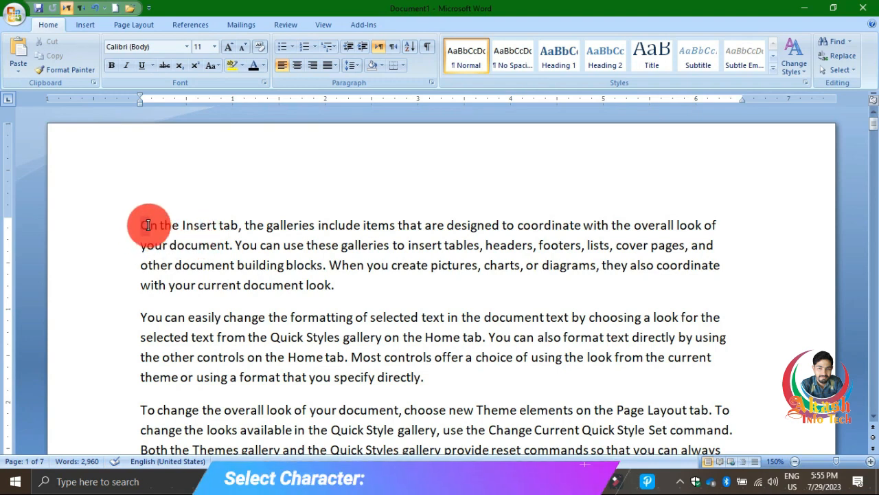
{"action": "left_click_drag", "start_coordinate": [141, 224], "coordinate": [347, 263]}
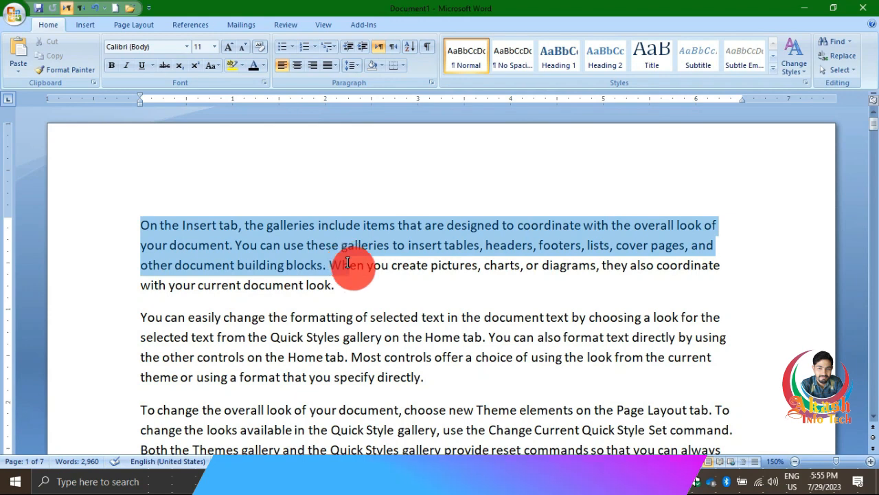
{"action": "left_click_drag", "start_coordinate": [347, 263], "coordinate": [363, 245]}
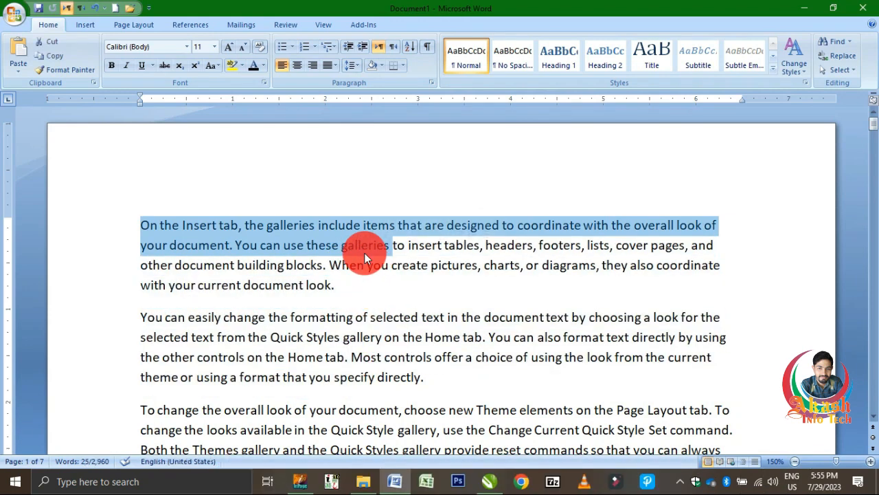
{"action": "left_click", "coordinate": [365, 251]}
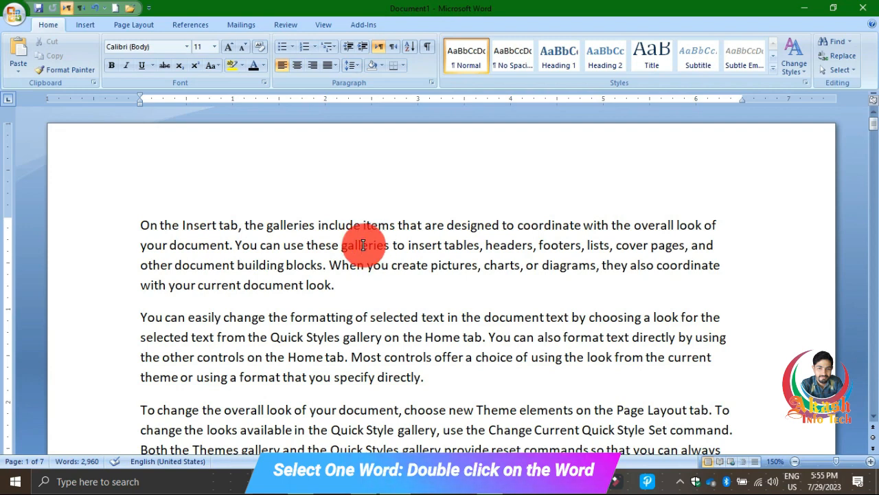
Select the single word "galleries" in the second line, and separately select the whole first paragraph.
{"action": "double_click", "coordinate": [363, 245]}
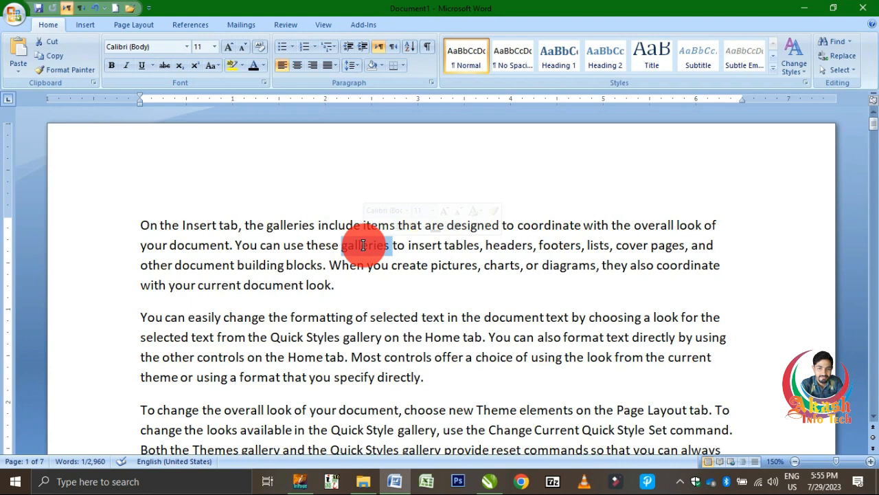
{"action": "left_click", "coordinate": [363, 245]}
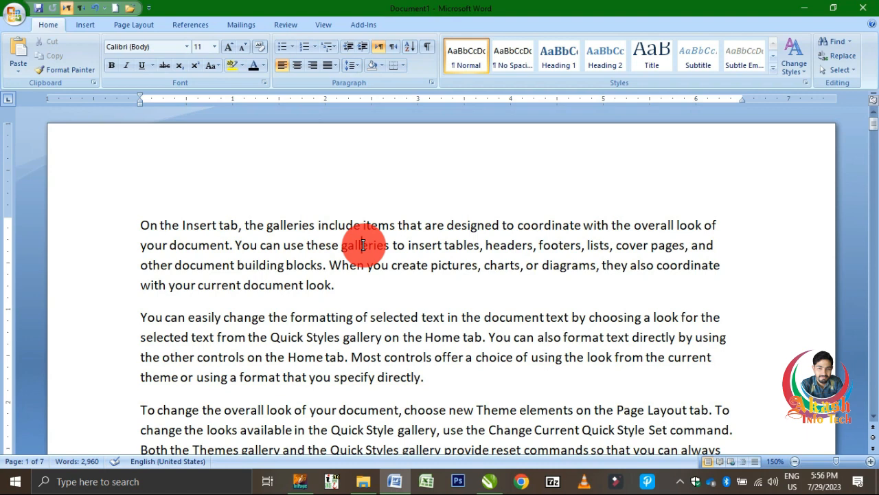
{"action": "triple_click", "coordinate": [364, 245]}
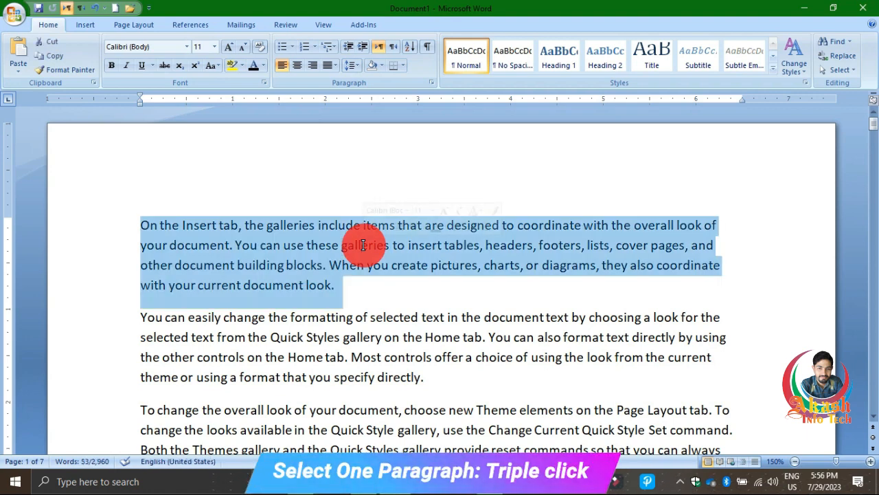
{"action": "left_click", "coordinate": [363, 245]}
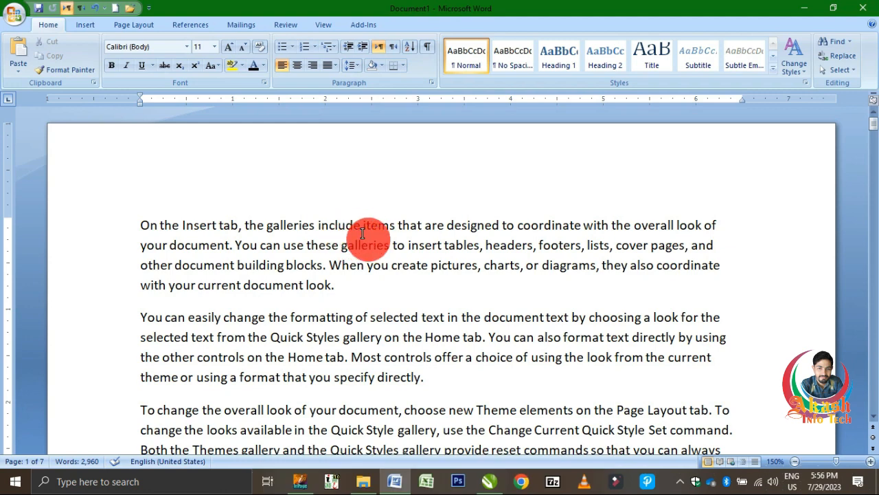
Widen a selection made from the page margin from the first line to its paragraph and the whole document, and clear it.
{"action": "left_click", "coordinate": [83, 233]}
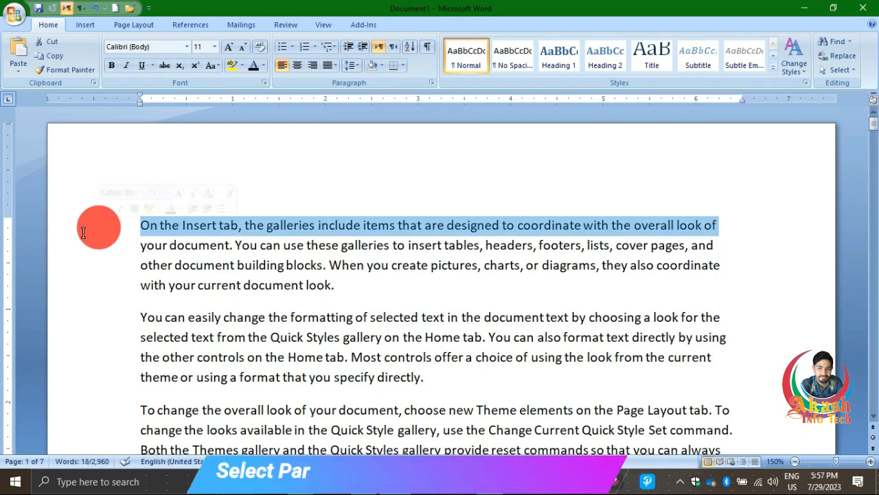
{"action": "double_click", "coordinate": [83, 233]}
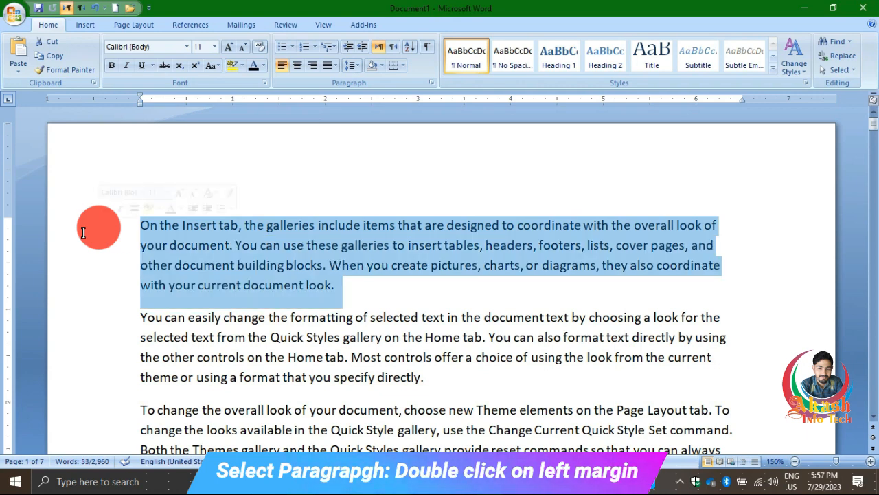
{"action": "triple_click", "coordinate": [83, 232]}
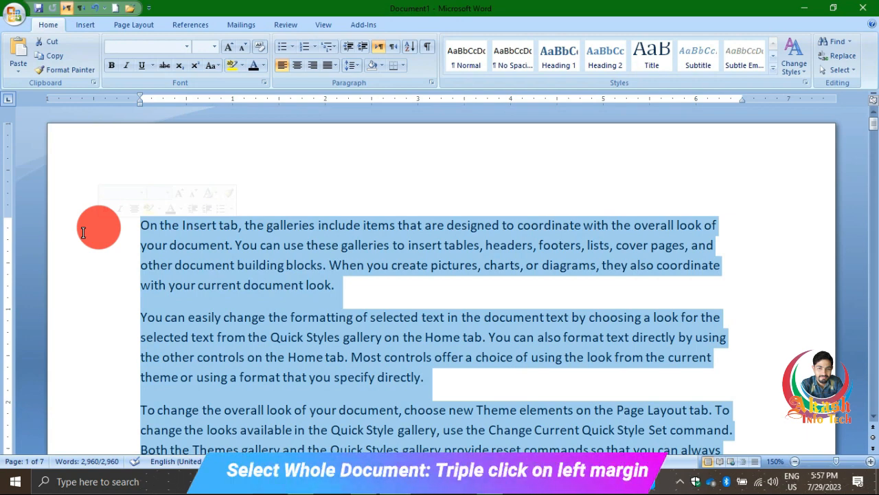
{"action": "left_click", "coordinate": [150, 232]}
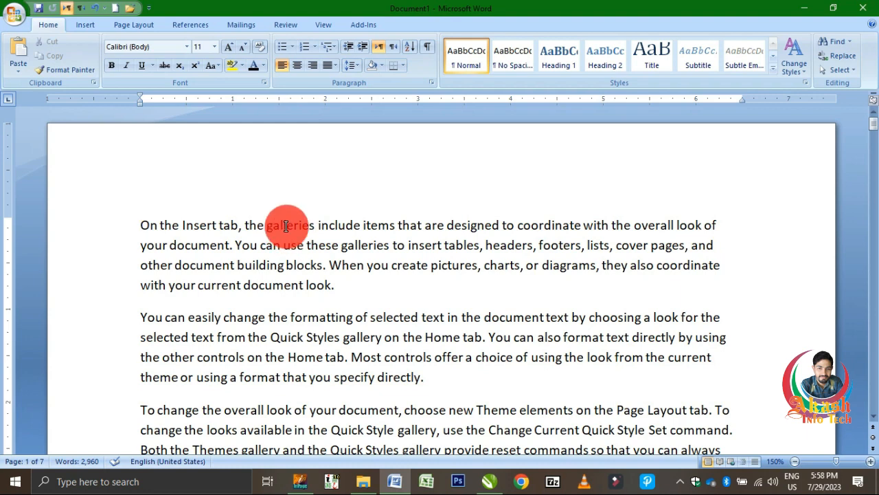
Select the non-adjacent words "include", "document", "pictures", "gallery" and "theme" together in the first two paragraphs.
{"action": "double_click", "coordinate": [331, 223]}
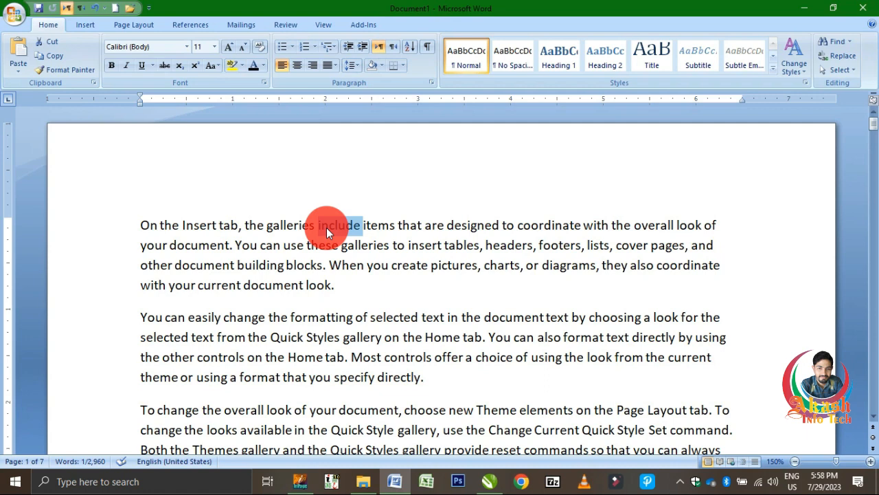
{"action": "double_click", "coordinate": [276, 285], "text": "ctrl"}
{"action": "double_click", "coordinate": [445, 266], "text": "ctrl"}
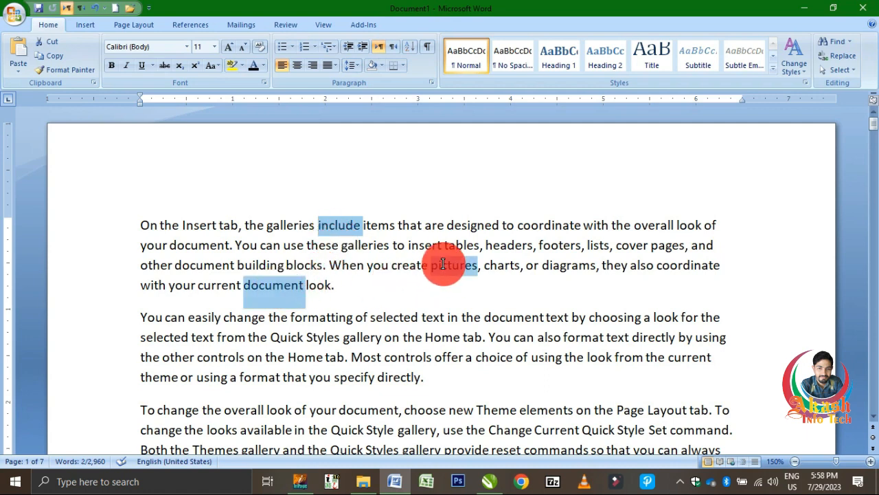
{"action": "double_click", "coordinate": [362, 337], "text": "ctrl"}
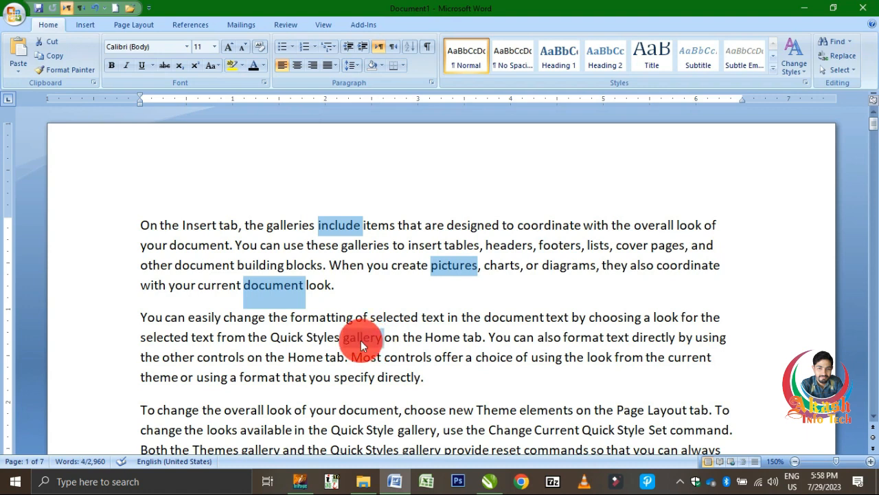
{"action": "double_click", "coordinate": [167, 378], "text": "ctrl"}
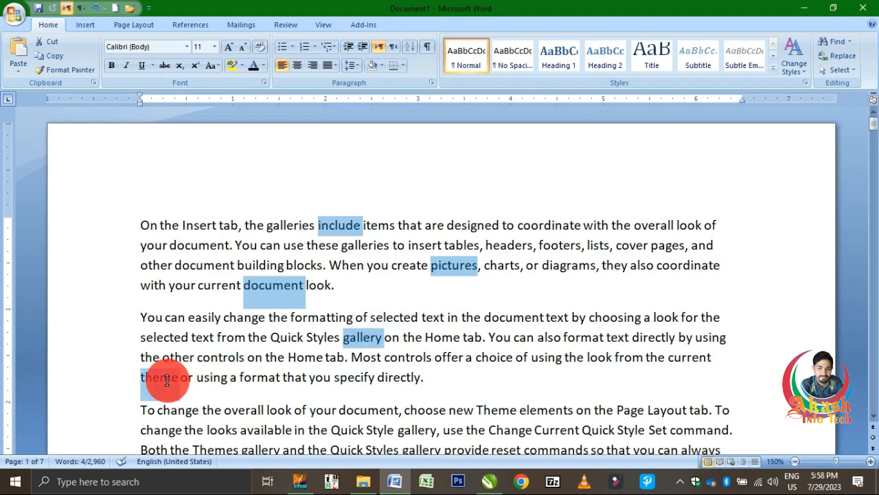
Add the first line, "document. You can use these" and "text in the document" to the selection, and toggle bold on and off.
{"action": "left_click", "coordinate": [137, 223], "text": "ctrl"}
{"action": "left_click_drag", "start_coordinate": [200, 236], "coordinate": [320, 243]}
{"action": "left_click_drag", "start_coordinate": [420, 318], "coordinate": [514, 320]}
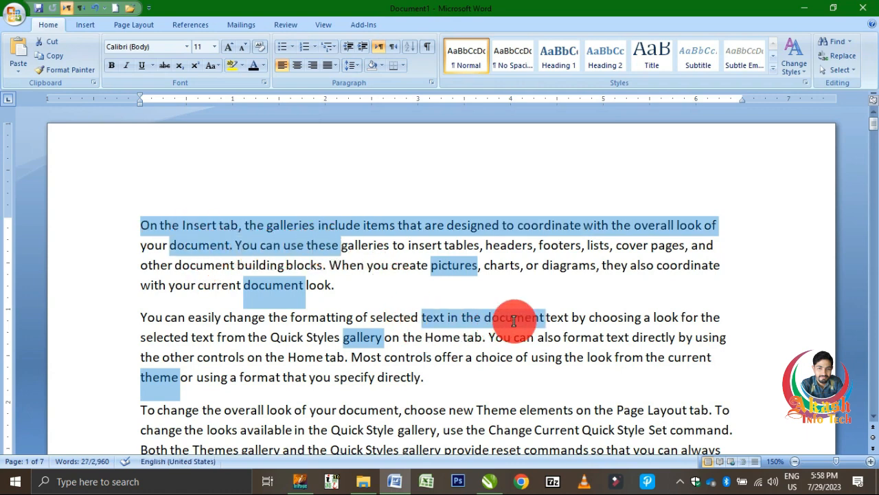
{"action": "left_click", "coordinate": [111, 65]}
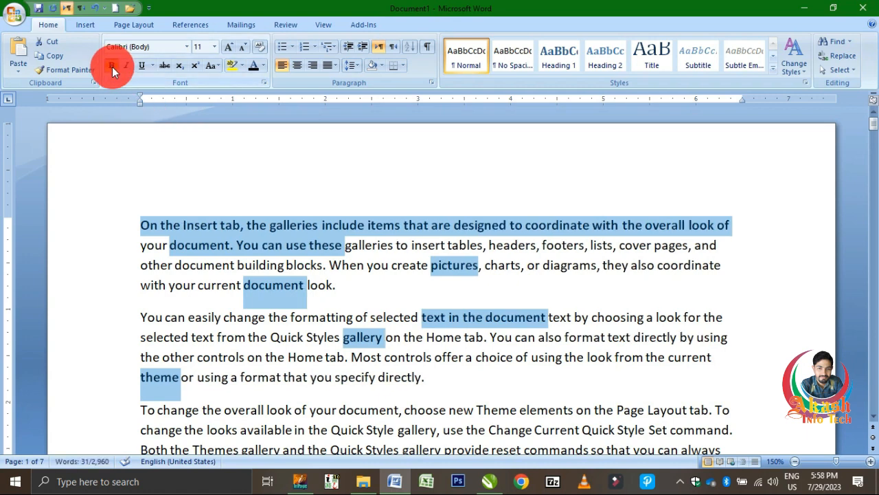
{"action": "left_click", "coordinate": [112, 67]}
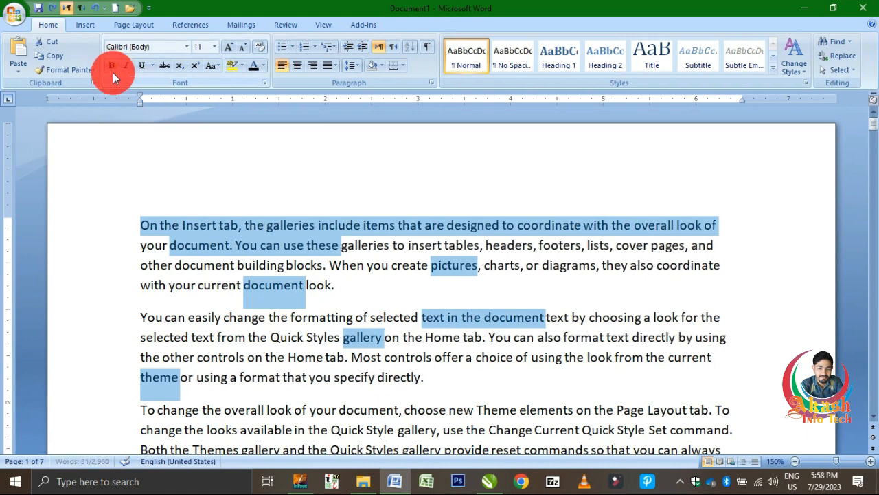
{"action": "left_click", "coordinate": [195, 315]}
Select the continuous text from "On" at the start of the first paragraph through "building blocks".
{"action": "double_click", "coordinate": [149, 226]}
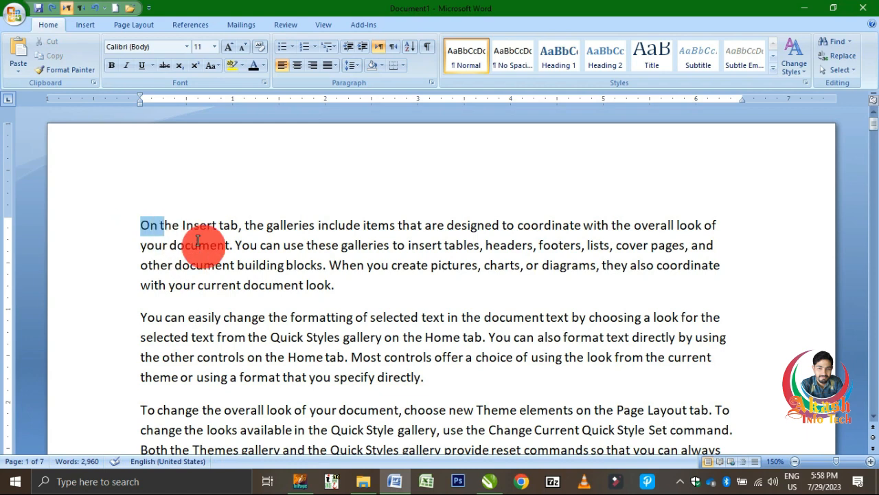
{"action": "left_click", "coordinate": [306, 266], "text": "shift"}
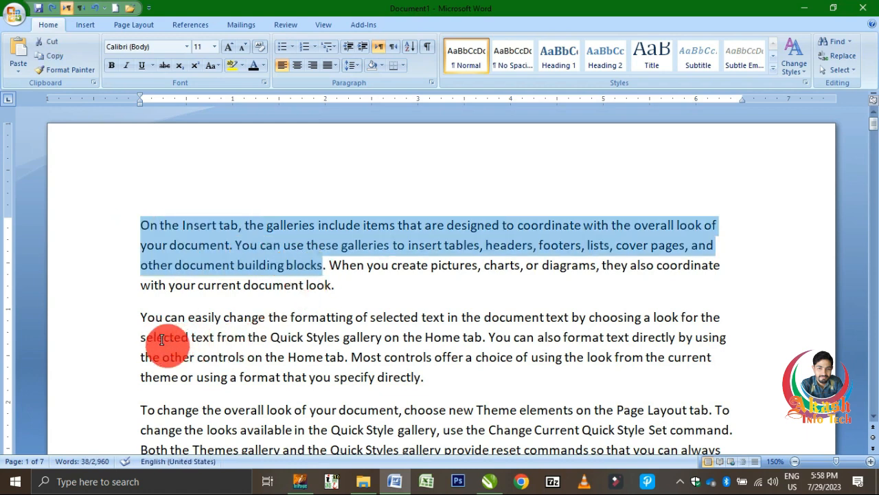
Add "selected text from the Quick Styles gallery on the Home" and "specify directly" in the second paragraph to the selection, and clear it.
{"action": "left_click_drag", "start_coordinate": [162, 339], "coordinate": [450, 337]}
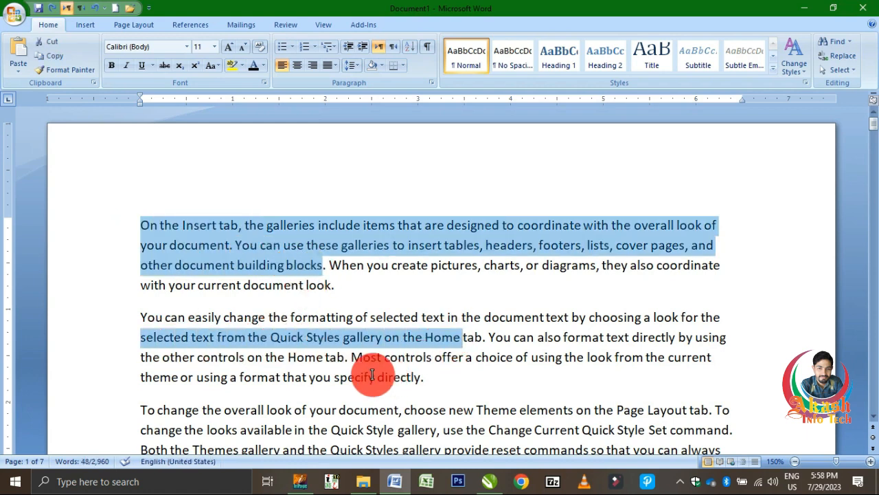
{"action": "left_click_drag", "start_coordinate": [372, 374], "coordinate": [395, 379]}
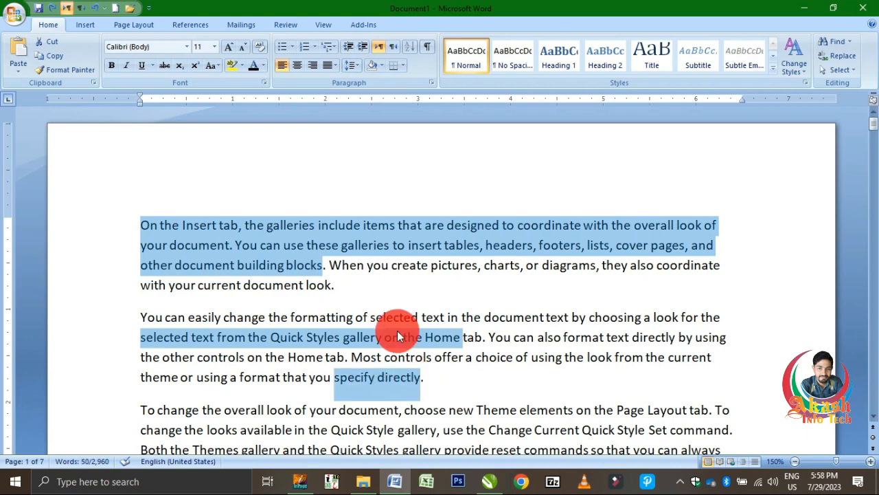
{"action": "left_click", "coordinate": [369, 267]}
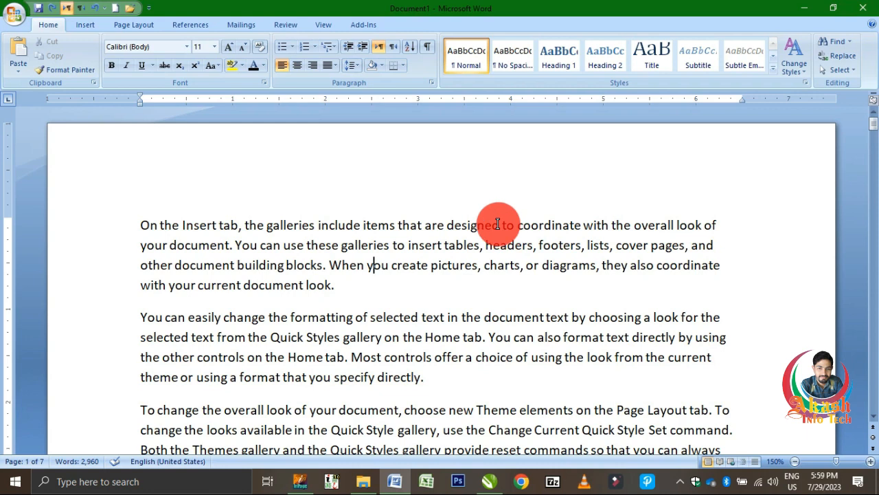
Go to the start of the document and move the cursor back and forth by character and by line, returning to the start.
{"action": "key", "text": "ctrl+Home"}
{"action": "key", "text": "Right"}
{"action": "key", "text": "Right"}
{"action": "key", "text": "Right"}
{"action": "key", "text": "Right"}
{"action": "key", "text": "Right"}
{"action": "key", "text": "Right"}
{"action": "key", "text": "Left"}
{"action": "key", "text": "Left"}
{"action": "key", "text": "Left"}
{"action": "key", "text": "Left"}
{"action": "key", "text": "Left"}
{"action": "key", "text": "Right"}
{"action": "key", "text": "Right"}
{"action": "key", "text": "Right"}
{"action": "key", "text": "Right"}
{"action": "key", "text": "Left"}
{"action": "key", "text": "Left"}
{"action": "key", "text": "Left"}
{"action": "key", "text": "Left"}
{"action": "key", "text": "Down"}
{"action": "key", "text": "Down"}
{"action": "key", "text": "Down"}
{"action": "key", "text": "Up"}
{"action": "key", "text": "Up"}
{"action": "key", "text": "Up"}
{"action": "key", "text": "Up"}
Extend a selection character by character from the start of the document through "On the Insert tab,".
{"action": "key", "text": "shift+Right"}
{"action": "key", "text": "shift+Right"}
{"action": "key", "text": "shift+Right"}
{"action": "key", "text": "shift+Right"}
{"action": "key", "text": "shift+Right"}
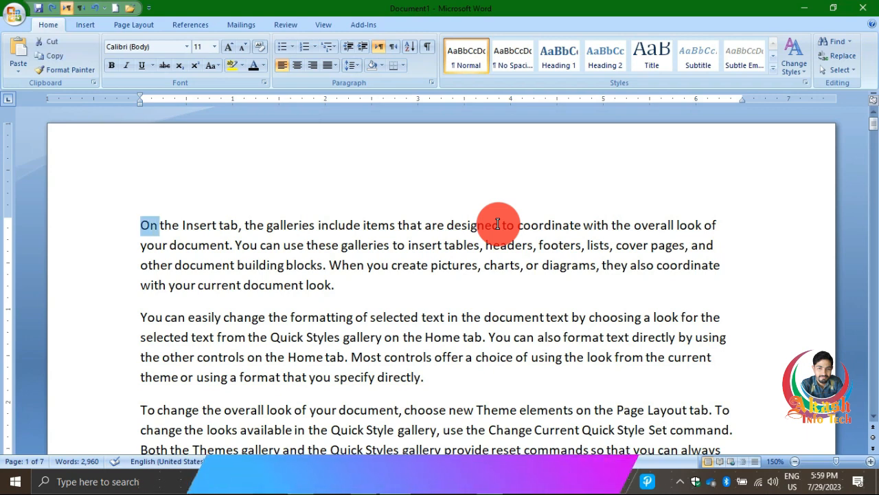
{"action": "key", "text": "shift+Right"}
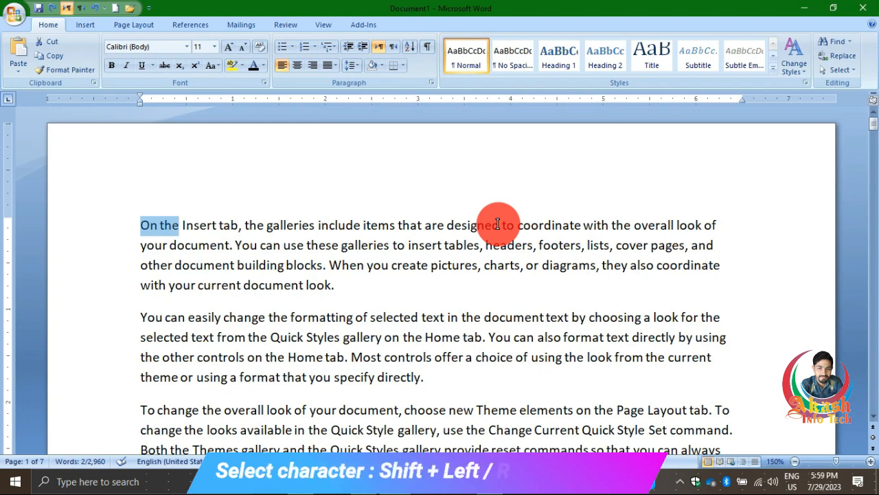
{"action": "key", "text": "shift+Right"}
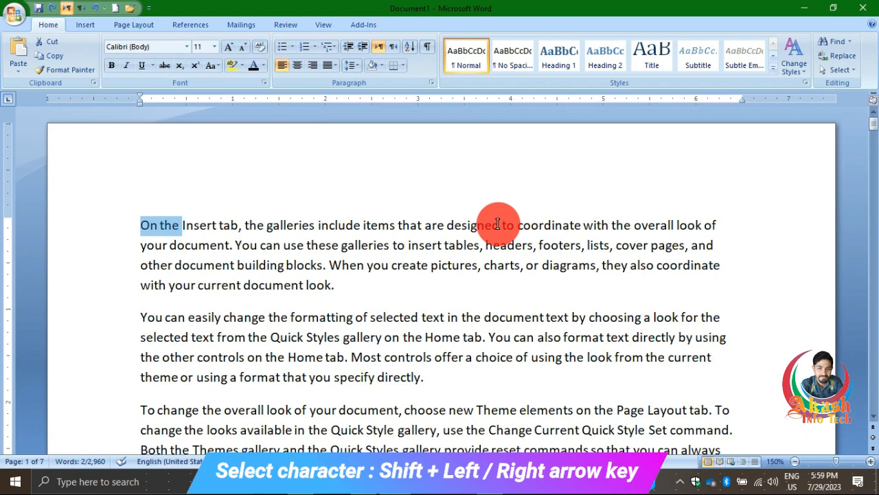
{"action": "key", "text": "shift+Right"}
{"action": "key", "text": "shift+Right"}
{"action": "key", "text": "shift+Right"}
{"action": "key", "text": "shift+Right"}
{"action": "key", "text": "shift+Right"}
{"action": "key", "text": "shift+Right"}
{"action": "key", "text": "shift+Right"}
{"action": "key", "text": "shift+Right"}
{"action": "key", "text": "shift+Right"}
{"action": "key", "text": "shift+Right"}
{"action": "key", "text": "shift+Right"}
{"action": "key", "text": "shift+Right"}
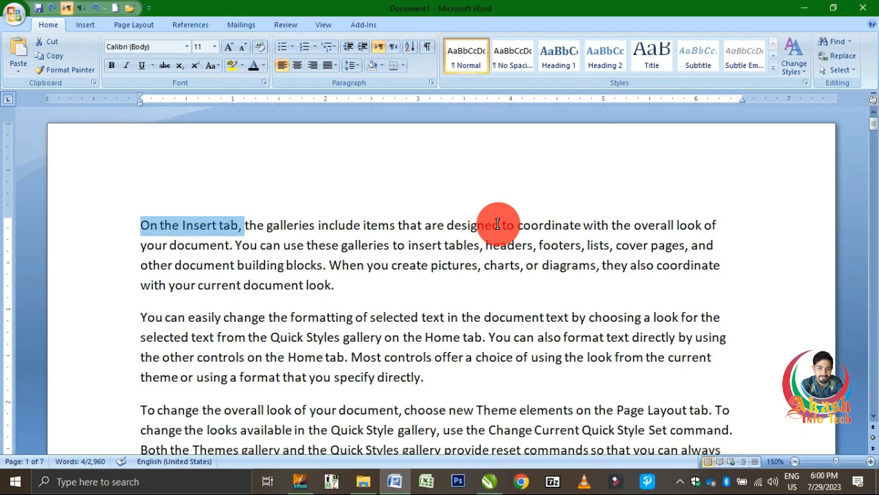
Shrink the selection character by character to "On the Inser" and clear it, leaving the cursor at its end.
{"action": "key", "text": "shift+Left"}
{"action": "key", "text": "shift+Left"}
{"action": "key", "text": "shift+Left"}
{"action": "key", "text": "shift+Left"}
{"action": "key", "text": "shift+Left"}
{"action": "key", "text": "shift+Left"}
{"action": "key", "text": "shift+Left"}
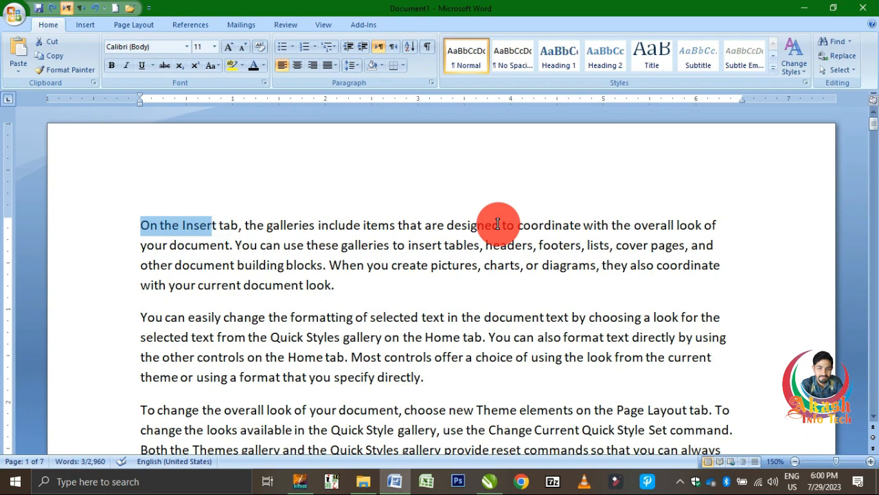
{"action": "key", "text": "Right"}
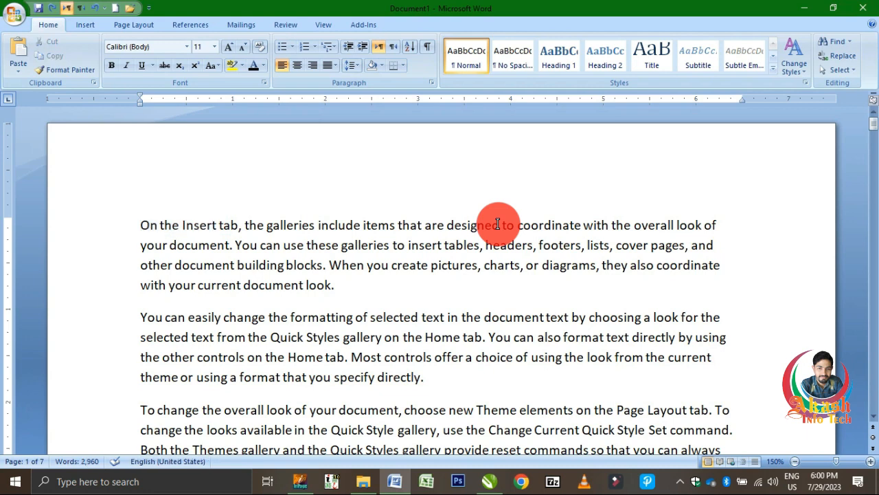
Select backwards character by character from inside "Insert" to the start of the first line, and clear the selection.
{"action": "key", "text": "shift+Left"}
{"action": "key", "text": "shift+Left"}
{"action": "key", "text": "shift+Left"}
{"action": "key", "text": "shift+Left"}
{"action": "key", "text": "shift+Left"}
{"action": "key", "text": "shift+Left"}
{"action": "key", "text": "shift+Left"}
{"action": "key", "text": "shift+Left"}
{"action": "key", "text": "shift+Left"}
{"action": "key", "text": "shift+Left"}
{"action": "key", "text": "shift+Left"}
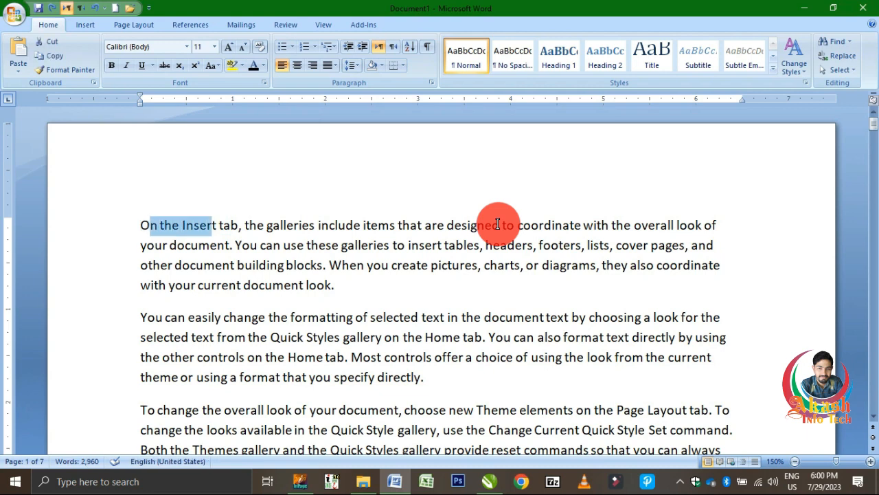
{"action": "key", "text": "shift+Left"}
{"action": "key", "text": "Left"}
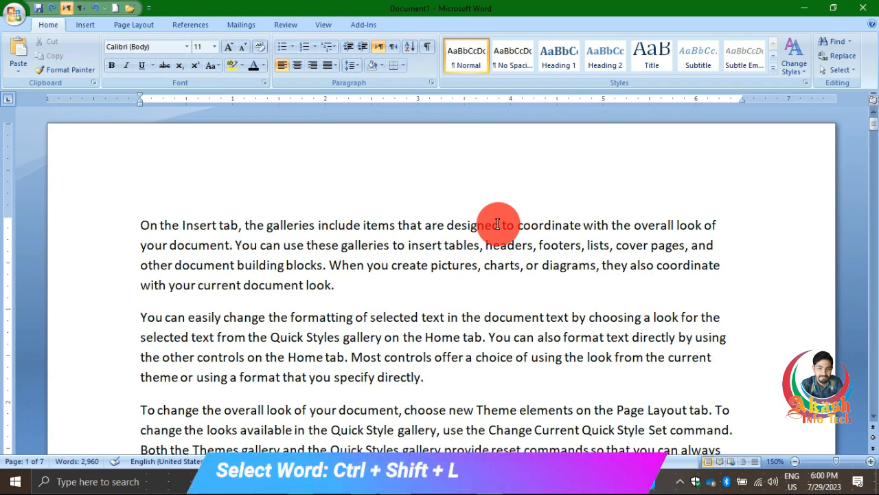
Select the whole first line word by word from the start of the document.
{"action": "key", "text": "ctrl+shift+Right"}
{"action": "key", "text": "ctrl+shift+Right"}
{"action": "key", "text": "ctrl+shift+Right"}
{"action": "key", "text": "ctrl+shift+Right"}
{"action": "key", "text": "ctrl+shift+Right"}
{"action": "key", "text": "ctrl+shift+Right"}
{"action": "key", "text": "ctrl+shift+Right"}
{"action": "key", "text": "ctrl+shift+Right"}
{"action": "key", "text": "ctrl+shift+Right"}
{"action": "key", "text": "ctrl+shift+Right"}
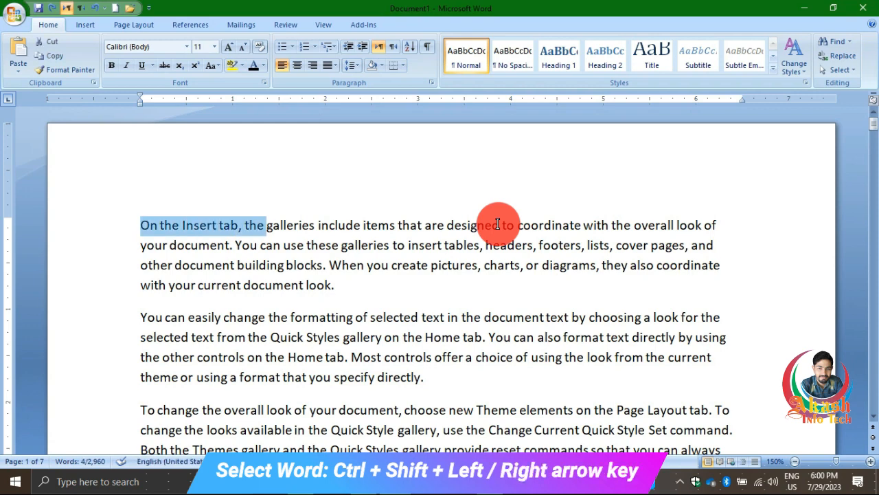
{"action": "key", "text": "ctrl+shift+Right"}
{"action": "key", "text": "ctrl+shift+Right"}
{"action": "key", "text": "ctrl+shift+Right"}
{"action": "key", "text": "ctrl+shift+Right"}
{"action": "key", "text": "ctrl+shift+Right"}
{"action": "key", "text": "ctrl+shift+Right"}
{"action": "key", "text": "ctrl+shift+Right"}
{"action": "key", "text": "ctrl+shift+Right"}
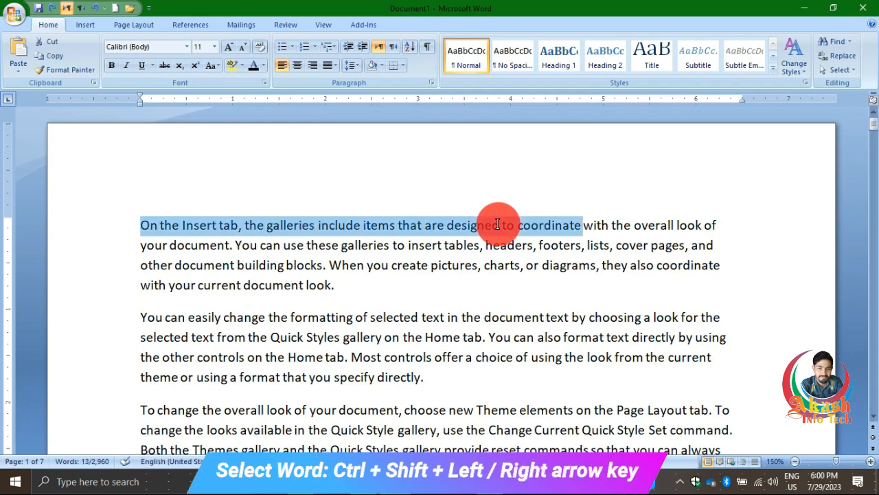
{"action": "key", "text": "ctrl+shift+Right"}
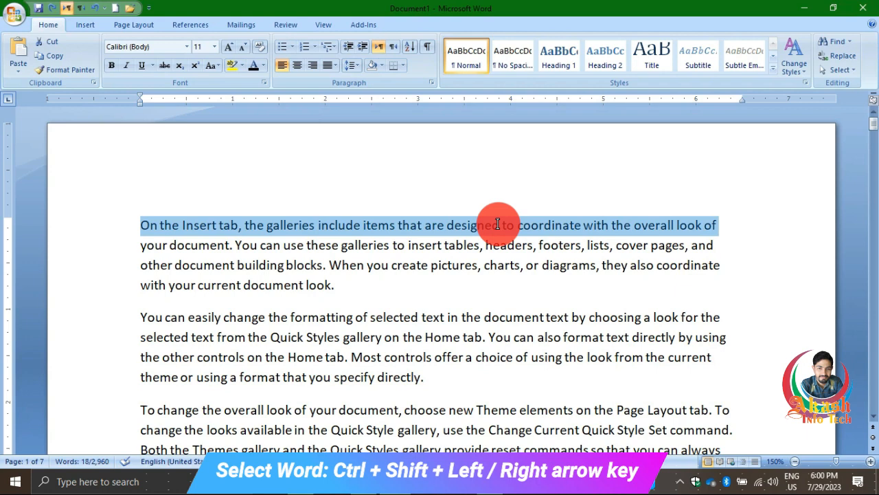
Shrink the selection word by word to "On the Insert tab, the galleries include items that are" and clear it, leaving the cursor before "designed".
{"action": "key", "text": "ctrl+shift+Left"}
{"action": "key", "text": "ctrl+shift+Left"}
{"action": "key", "text": "ctrl+shift+Left"}
{"action": "key", "text": "ctrl+shift+Left"}
{"action": "key", "text": "ctrl+shift+Left"}
{"action": "key", "text": "ctrl+shift+Left"}
{"action": "key", "text": "ctrl+shift+Left"}
{"action": "key", "text": "ctrl+shift+Left"}
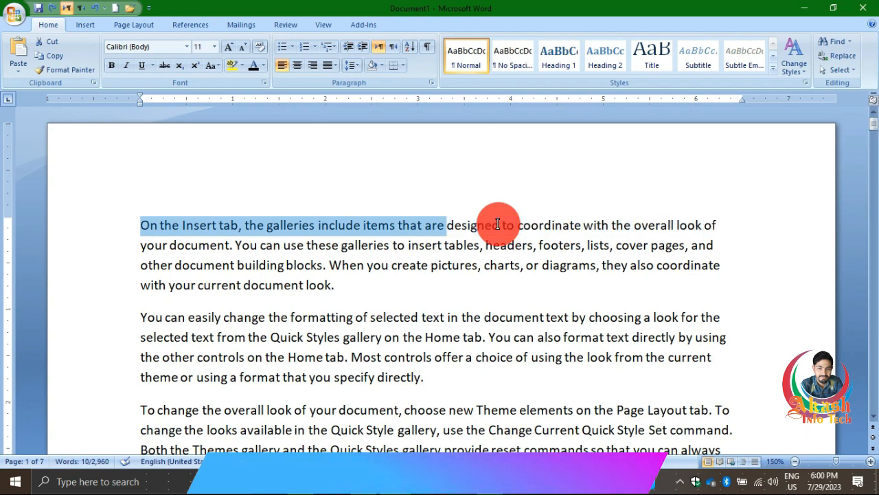
{"action": "key", "text": "Right"}
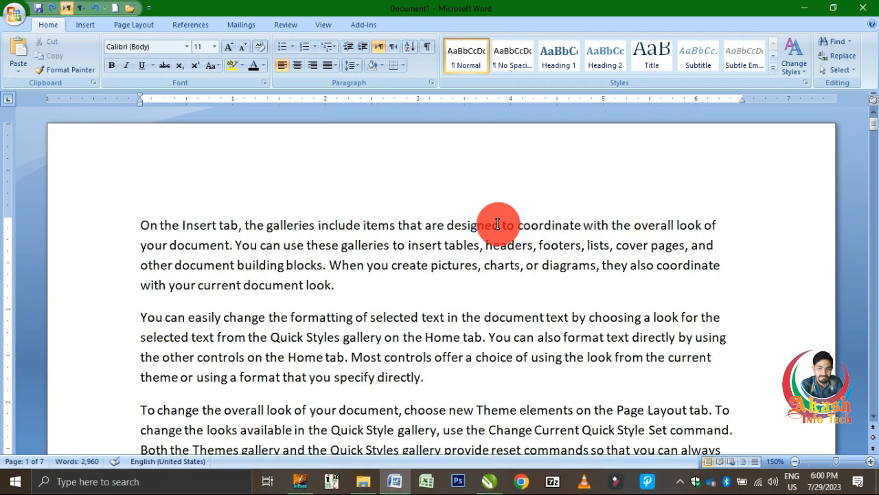
Select backwards word by word from before "designed" to the comma after "tab" in the first line, and clear the selection.
{"action": "key", "text": "ctrl+shift+Left"}
{"action": "key", "text": "ctrl+shift+Left"}
{"action": "key", "text": "ctrl+shift+Left"}
{"action": "key", "text": "ctrl+shift+Left"}
{"action": "key", "text": "ctrl+shift+Left"}
{"action": "key", "text": "ctrl+shift+Left"}
{"action": "key", "text": "ctrl+shift+Left"}
{"action": "key", "text": "ctrl+shift+Left"}
{"action": "key", "text": "ctrl+shift+Left"}
{"action": "key", "text": "ctrl+shift+Left"}
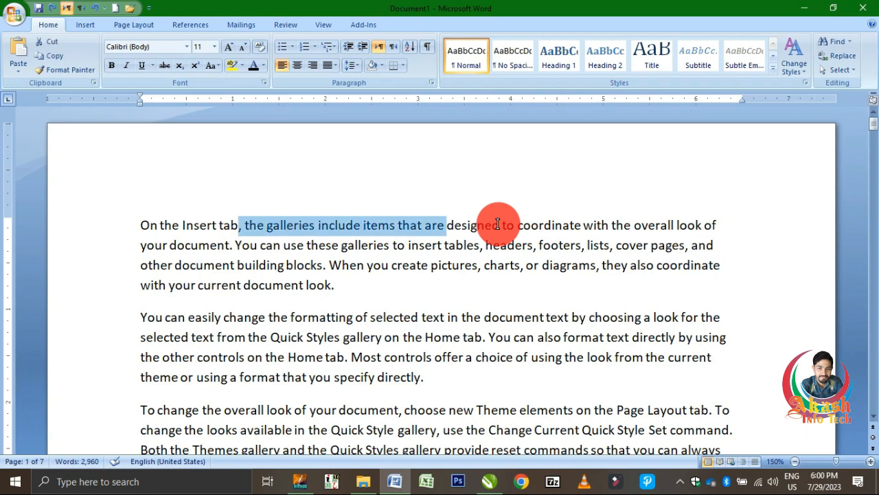
{"action": "key", "text": "Right"}
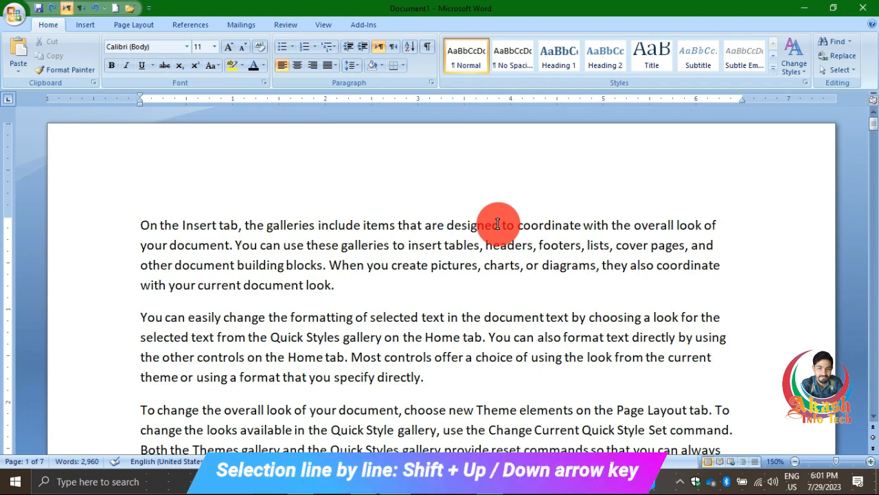
Extend a selection line by line from "designed" in the first line down into the third paragraph, and clear it.
{"action": "key", "text": "shift+Down"}
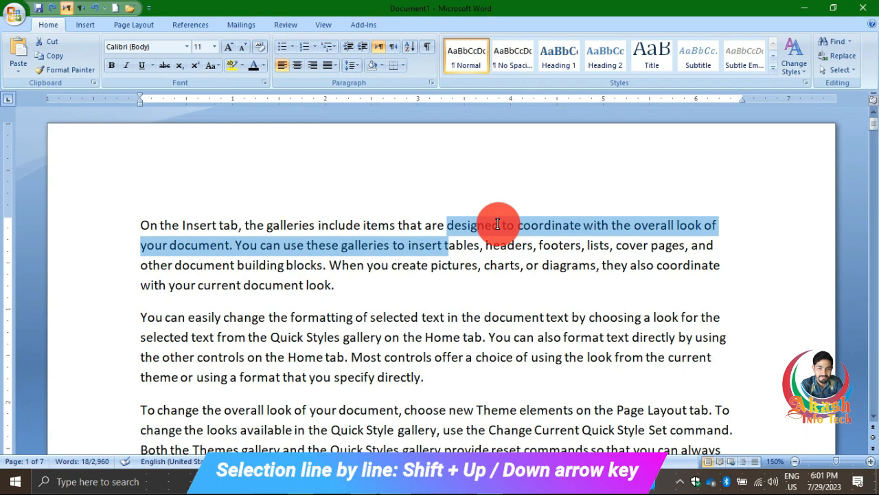
{"action": "key", "text": "shift+Down"}
{"action": "key", "text": "shift+Down"}
{"action": "key", "text": "shift+Down"}
{"action": "key", "text": "shift+Down"}
{"action": "key", "text": "shift+Down"}
{"action": "key", "text": "shift+Down"}
{"action": "key", "text": "shift+Down"}
{"action": "key", "text": "shift+Down"}
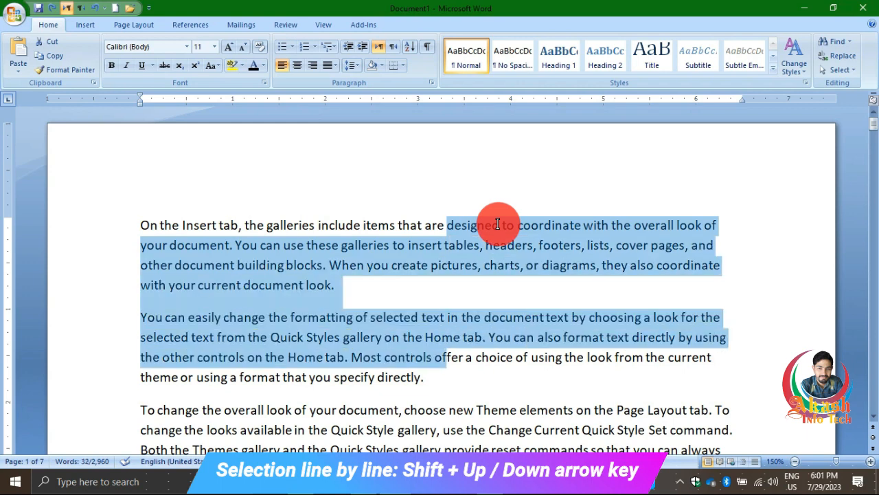
{"action": "key", "text": "shift+Up"}
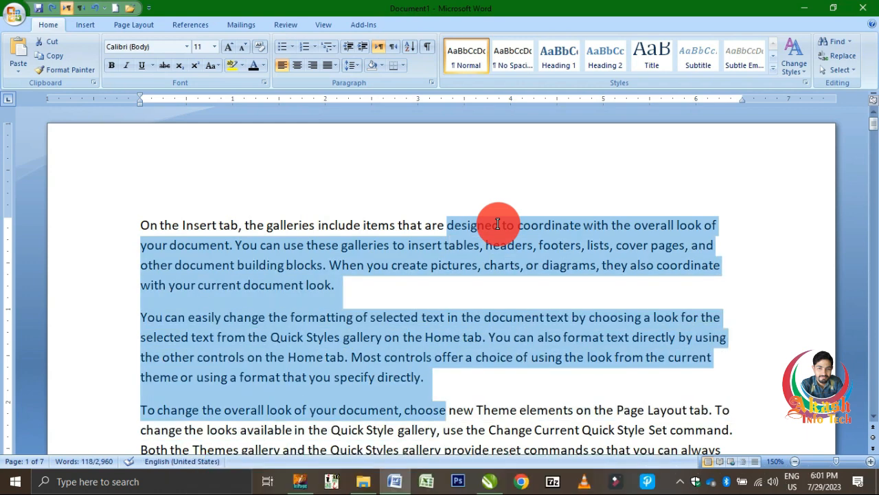
{"action": "key", "text": "Down"}
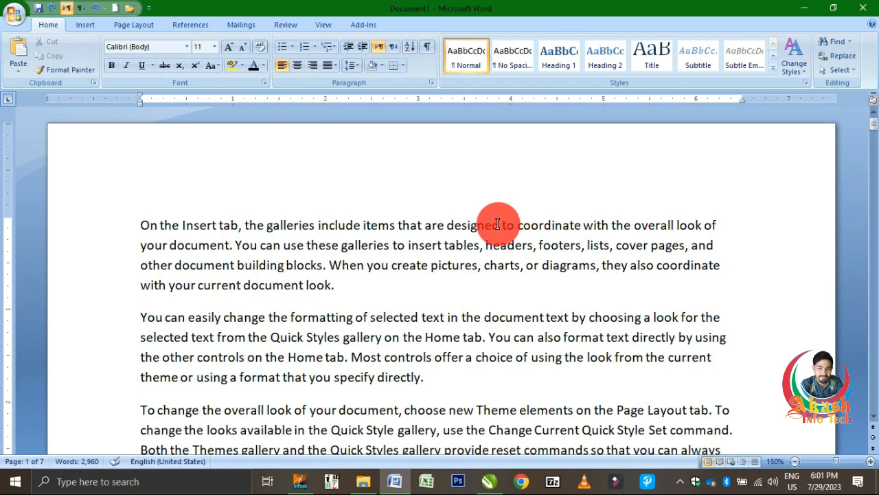
Select upwards line by line from the third paragraph's second line to "designed" in the first line, and clear the selection.
{"action": "key", "text": "shift+Up"}
{"action": "key", "text": "shift+Up"}
{"action": "key", "text": "shift+Up"}
{"action": "key", "text": "shift+Up"}
{"action": "key", "text": "shift+Up"}
{"action": "key", "text": "shift+Up"}
{"action": "key", "text": "shift+Up"}
{"action": "key", "text": "shift+Up"}
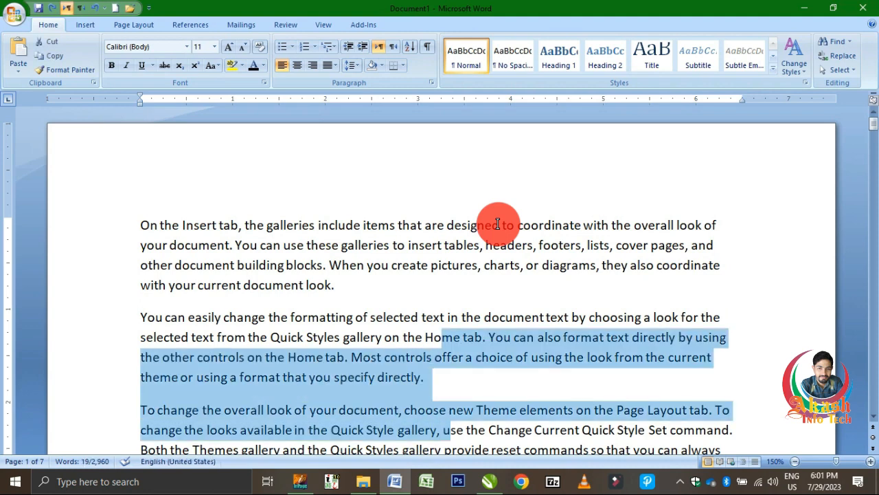
{"action": "key", "text": "shift+Up"}
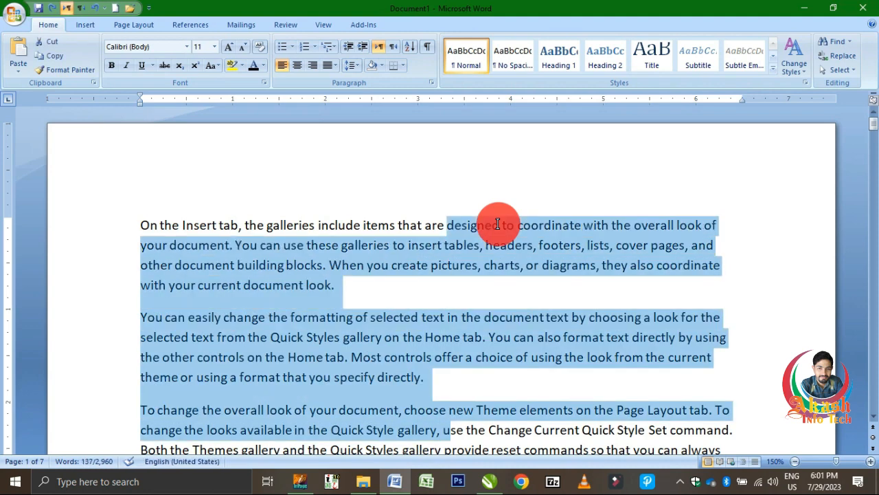
{"action": "key", "text": "Left"}
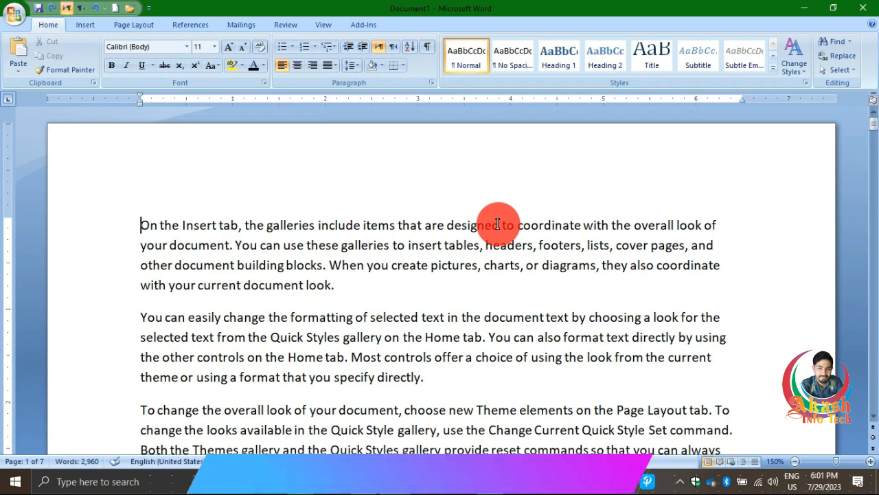
Select downwards paragraph by paragraph from the start of the document through the third paragraph, and clear the selection.
{"action": "key", "text": "ctrl+shift+Down"}
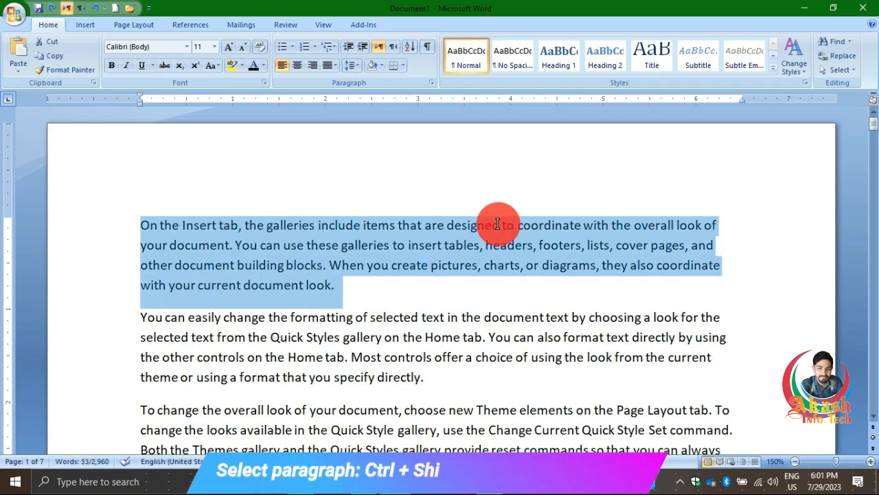
{"action": "key", "text": "ctrl+shift+Down"}
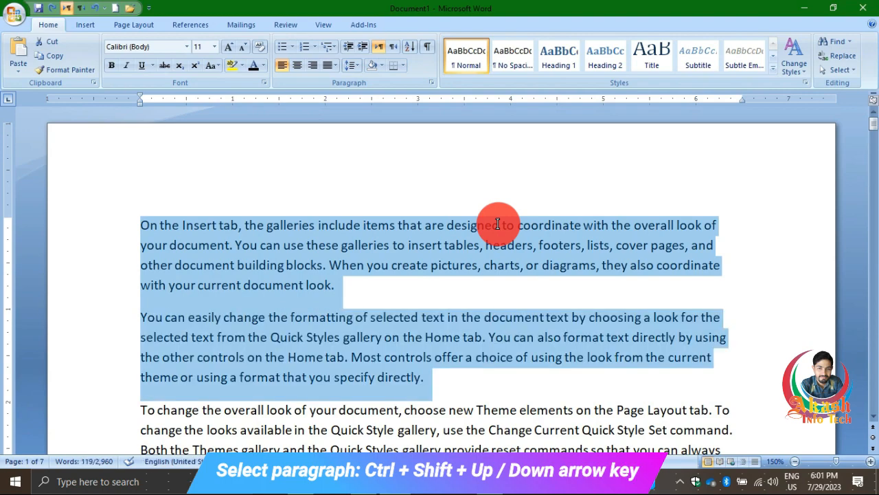
{"action": "key", "text": "ctrl+shift+Down"}
{"action": "key", "text": "Right"}
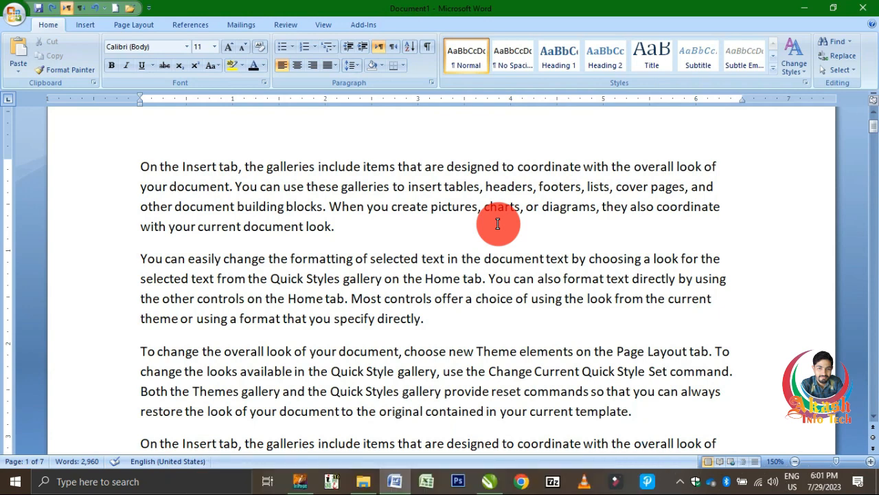
Select upwards paragraph by paragraph from the fourth paragraph's first line to the start of the document, and clear the selection.
{"action": "key", "text": "ctrl+shift+Up"}
{"action": "key", "text": "ctrl+shift+Up"}
{"action": "key", "text": "ctrl+shift+Up"}
{"action": "key", "text": "ctrl+shift+Up"}
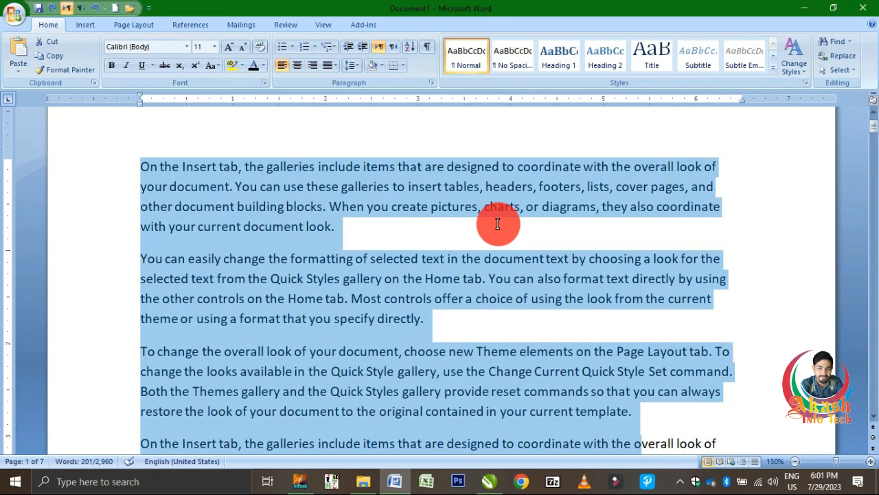
{"action": "key", "text": "Left"}
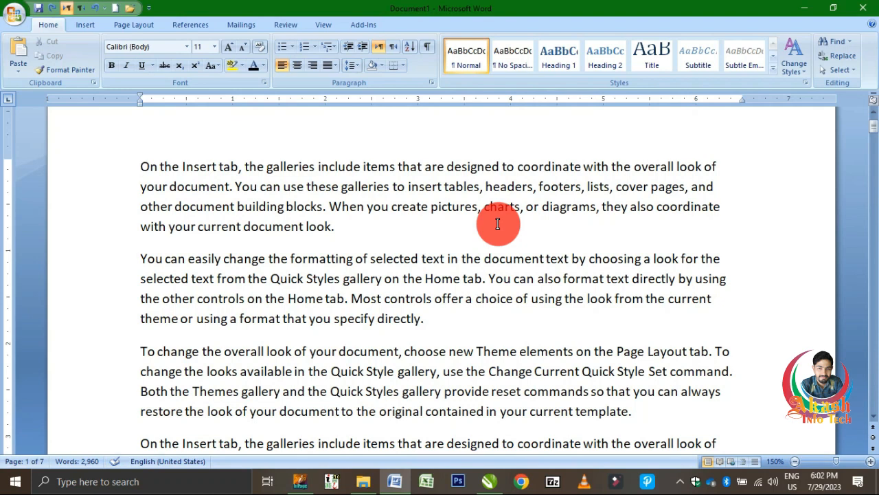
Move the cursor character by character from the start of the document to just before "tab" in the first line.
{"action": "key", "text": "Right"}
{"action": "key", "text": "Right"}
{"action": "key", "text": "Right"}
{"action": "key", "text": "Right"}
{"action": "key", "text": "Right"}
{"action": "key", "text": "Right"}
{"action": "key", "text": "Right"}
{"action": "key", "text": "Right"}
{"action": "key", "text": "Right"}
{"action": "key", "text": "Right"}
{"action": "key", "text": "Right"}
{"action": "key", "text": "Right"}
{"action": "key", "text": "Right"}
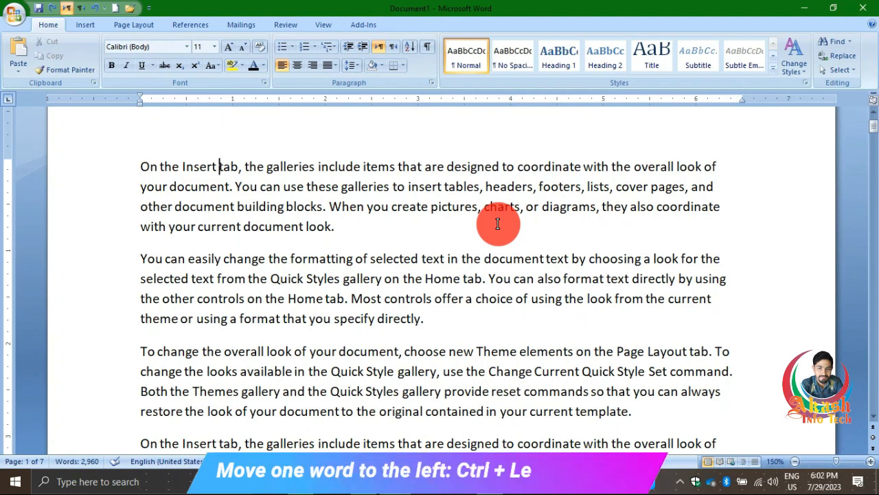
Move the cursor word by word from "tab" in the first line to just before "can" in the second line.
{"action": "key", "text": "ctrl+Right"}
{"action": "key", "text": "ctrl+Right"}
{"action": "key", "text": "ctrl+Right"}
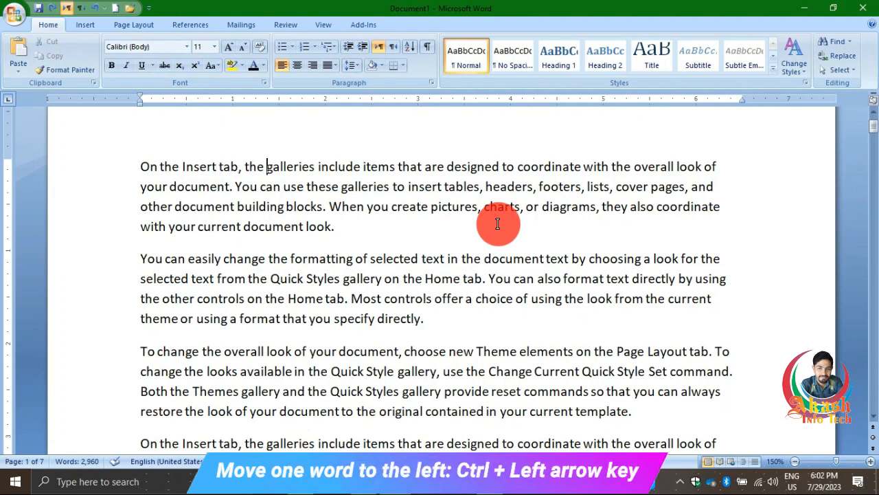
{"action": "key", "text": "ctrl+Right"}
{"action": "key", "text": "ctrl+Right"}
{"action": "key", "text": "ctrl+Right"}
{"action": "key", "text": "ctrl+Right"}
{"action": "key", "text": "ctrl+Right"}
{"action": "key", "text": "ctrl+Right"}
{"action": "key", "text": "ctrl+Right"}
{"action": "key", "text": "ctrl+Right"}
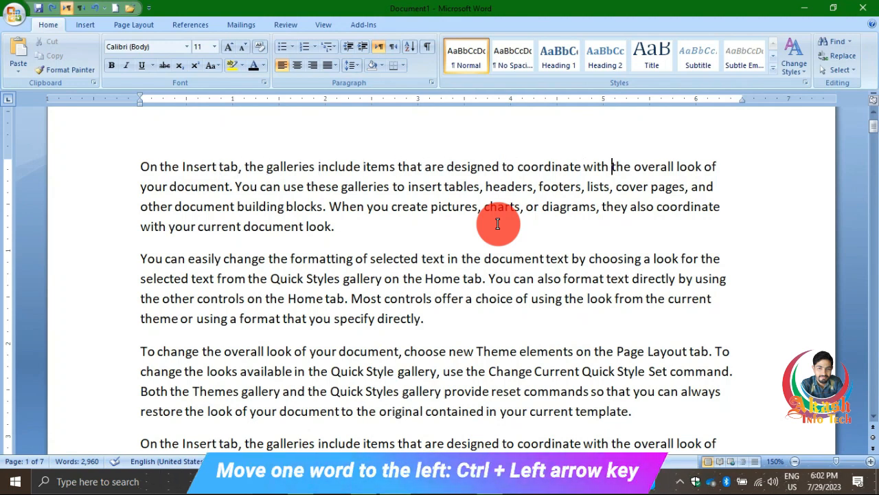
{"action": "key", "text": "ctrl+Right"}
{"action": "key", "text": "ctrl+Right"}
{"action": "key", "text": "ctrl+Right"}
{"action": "key", "text": "ctrl+Right"}
{"action": "key", "text": "ctrl+Right"}
{"action": "key", "text": "ctrl+Right"}
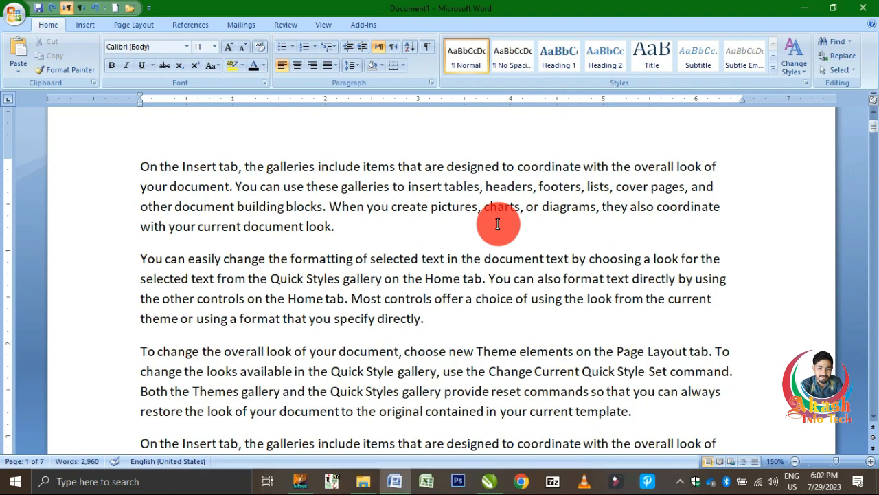
{"action": "key", "text": "ctrl+Right"}
{"action": "key", "text": "ctrl+Right"}
{"action": "key", "text": "ctrl+Right"}
{"action": "key", "text": "ctrl+Right"}
{"action": "key", "text": "ctrl+Right"}
{"action": "key", "text": "ctrl+Right"}
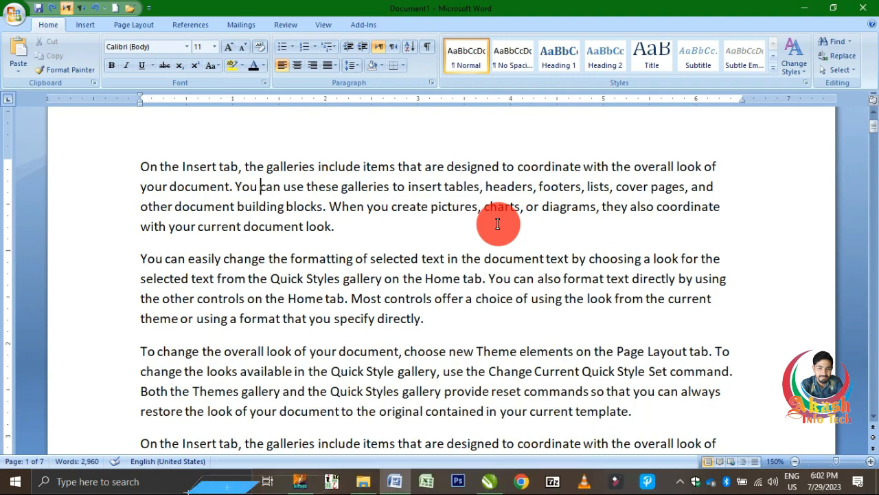
Move the cursor downwards paragraph by paragraph from the first paragraph to the start of the sixth paragraph.
{"action": "key", "text": "ctrl+Down"}
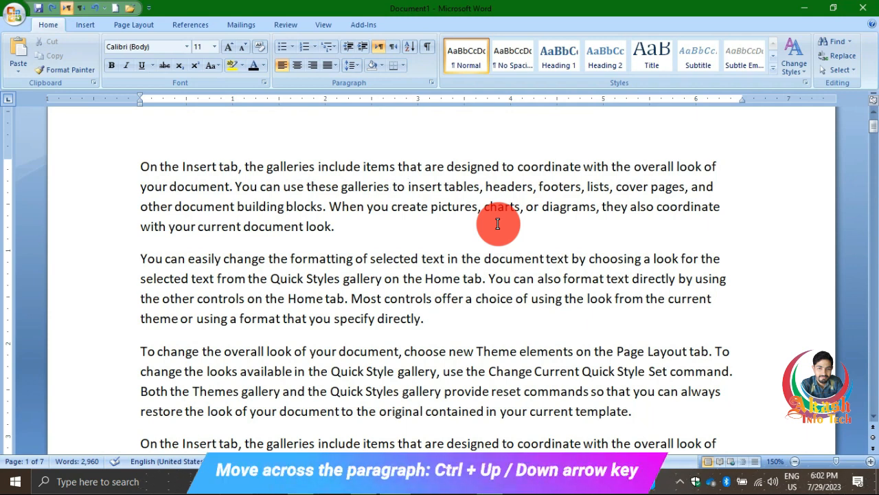
{"action": "key", "text": "ctrl+Down"}
{"action": "key", "text": "ctrl+Down"}
{"action": "key", "text": "ctrl+Down"}
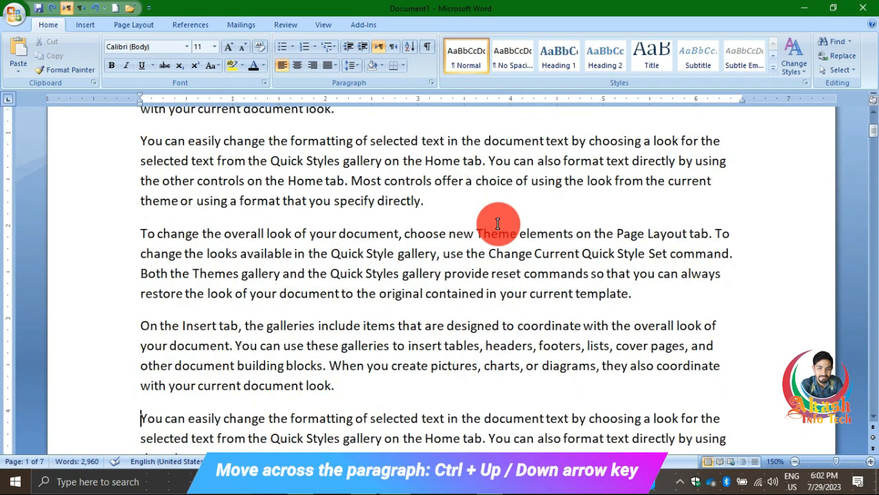
{"action": "key", "text": "ctrl+Down"}
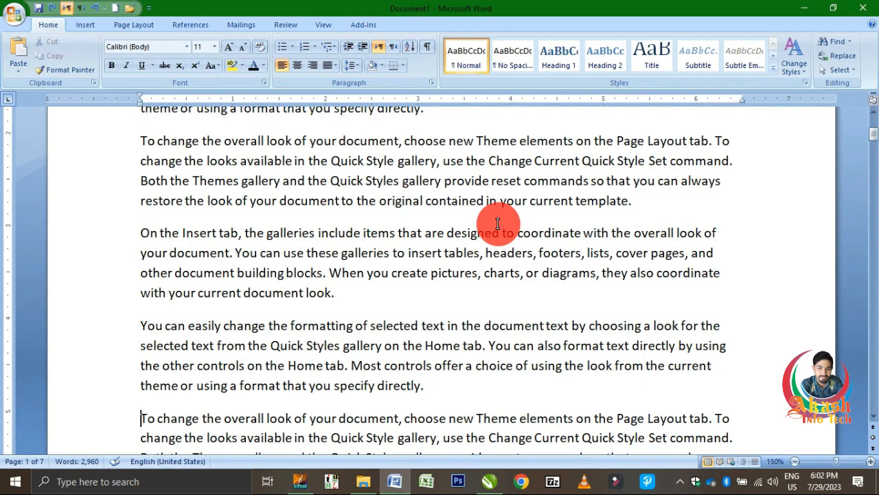
Move the cursor upwards paragraph by paragraph from the sixth paragraph to the start of the document.
{"action": "key", "text": "ctrl+Up"}
{"action": "key", "text": "ctrl+Up"}
{"action": "key", "text": "ctrl+Up"}
{"action": "key", "text": "ctrl+Up"}
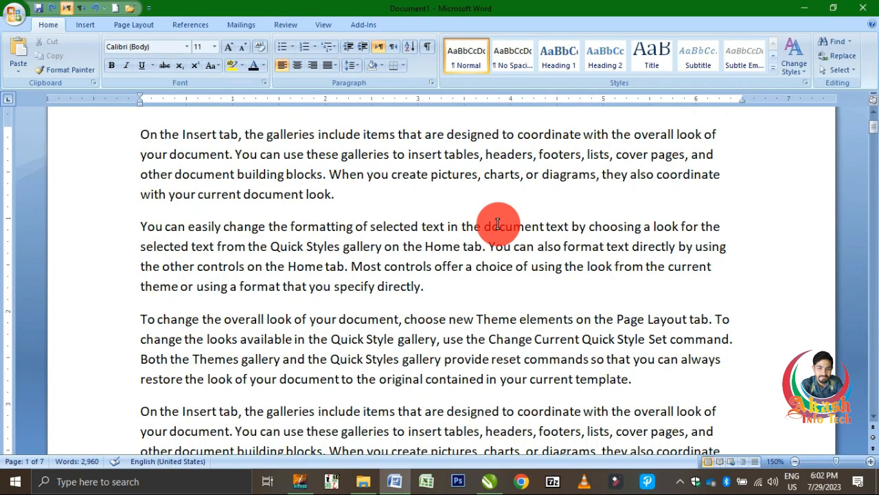
Place the cursor inside "Insert" in the first line and select that word using extend-selection mode.
{"action": "key", "text": "ctrl+Right"}
{"action": "key", "text": "ctrl+Right"}
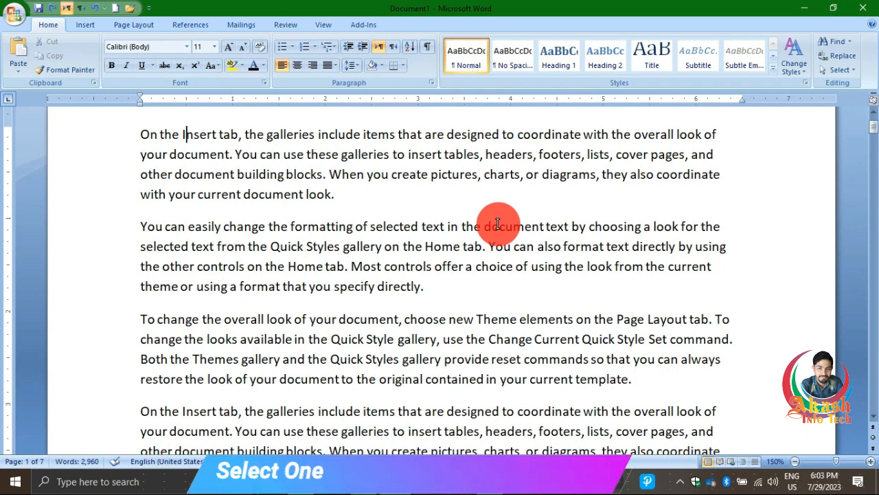
{"action": "key", "text": "F8"}
{"action": "key", "text": "F8"}
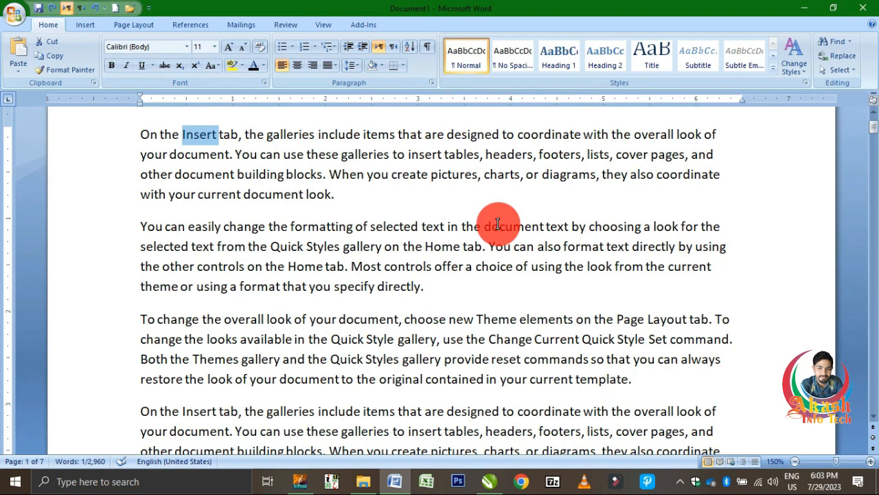
Extend the selection stepwise from the word to its sentence, paragraph and the whole document, and clear it.
{"action": "key", "text": "F8"}
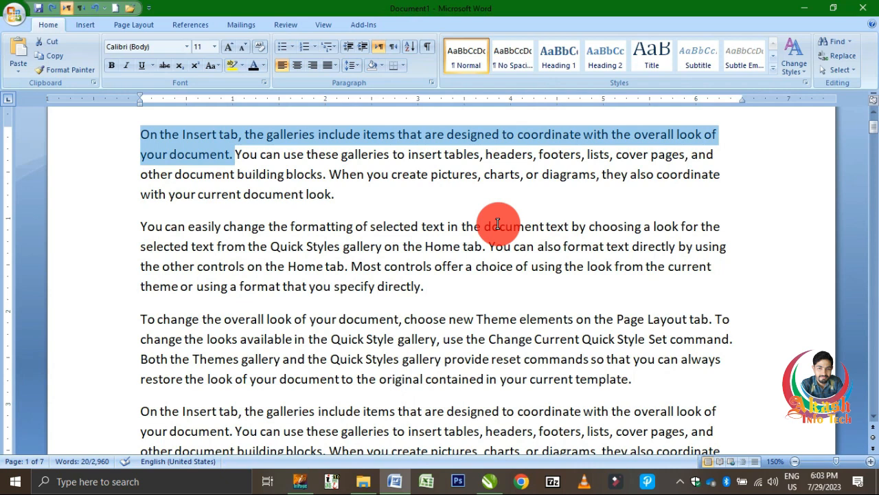
{"action": "key", "text": "ctrl+shift+Down"}
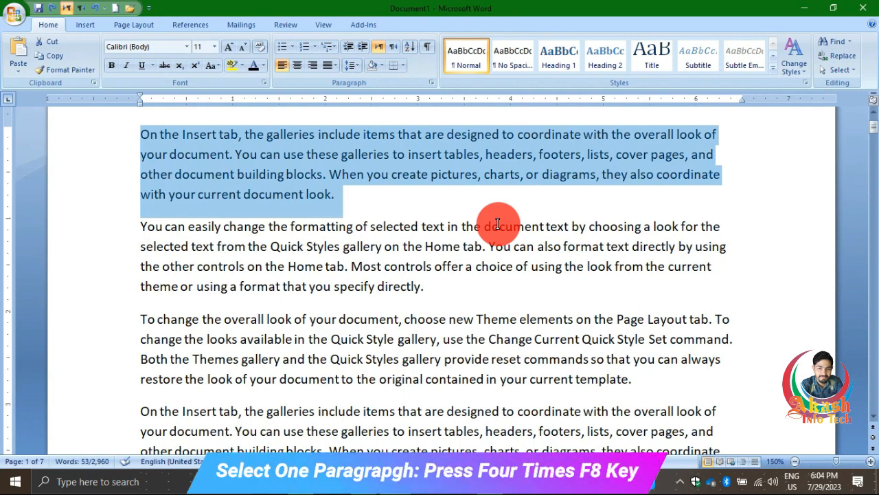
{"action": "key", "text": "F8"}
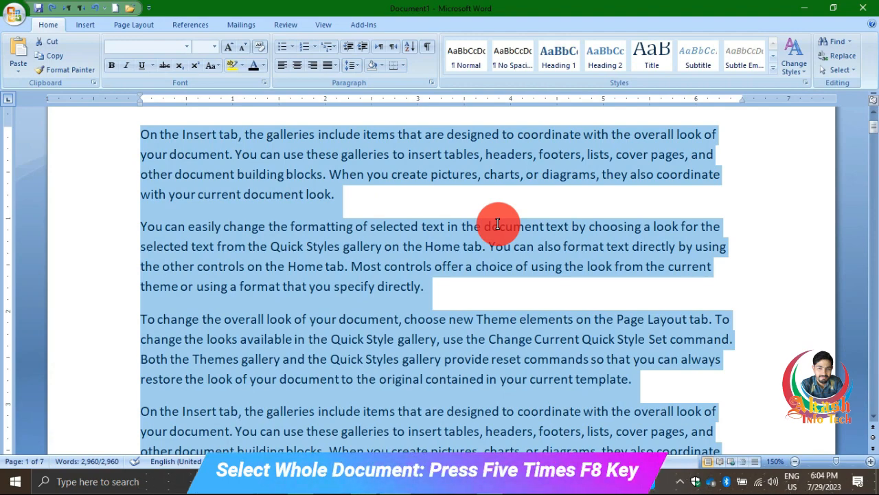
{"action": "key", "text": "Escape"}
{"action": "key", "text": "Left"}
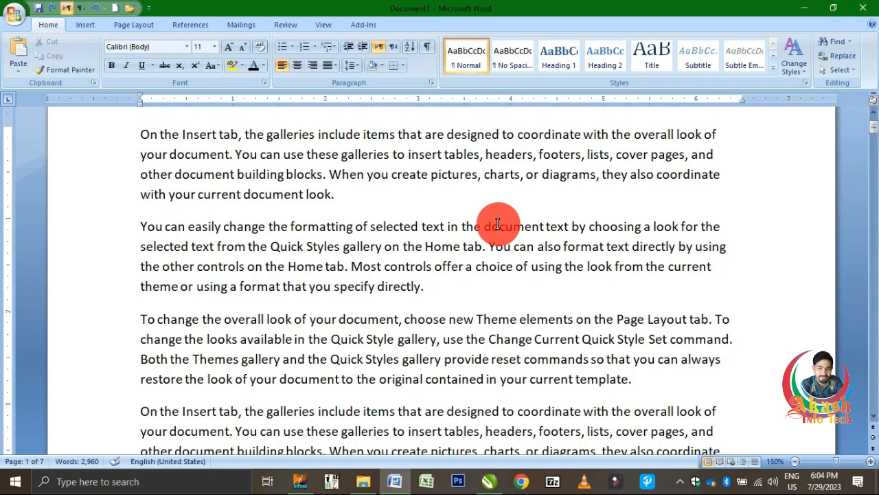
Select the entire document at once, and return the cursor to the start of the document.
{"action": "key", "text": "ctrl+a"}
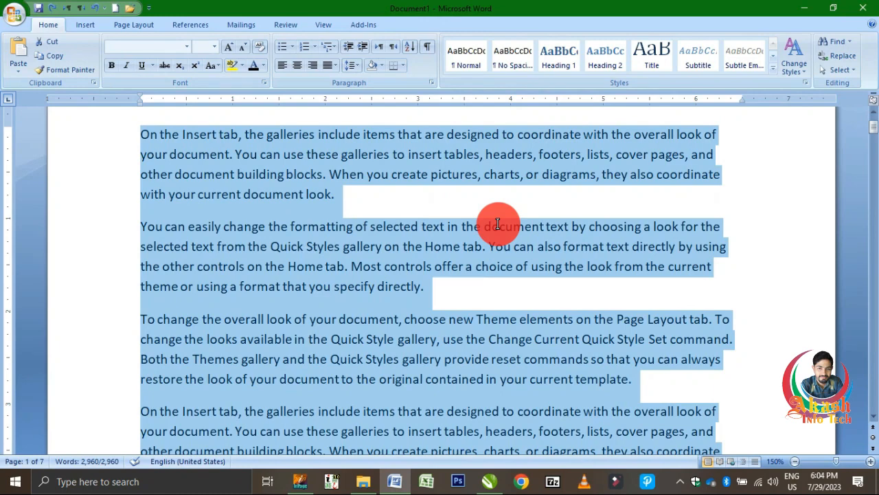
{"action": "key", "text": "ctrl+Home"}
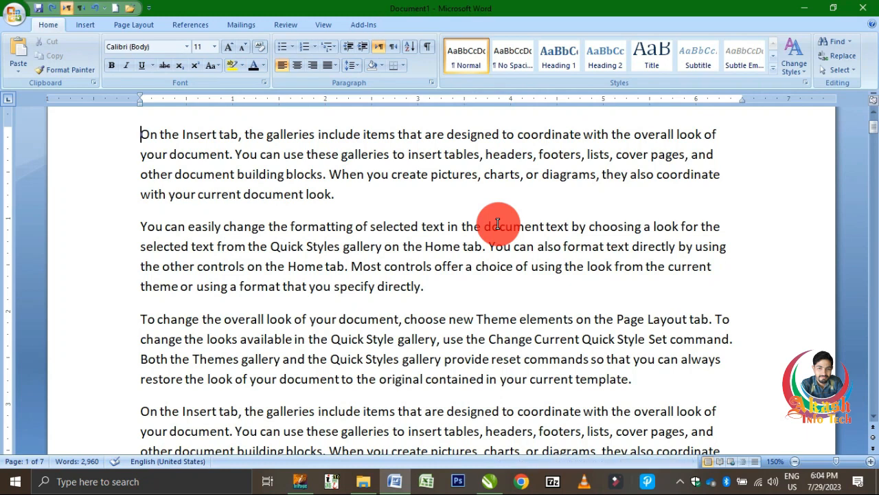
Move the cursor to the end and back to the start of the first line, and repeat this on the third line.
{"action": "key", "text": "End"}
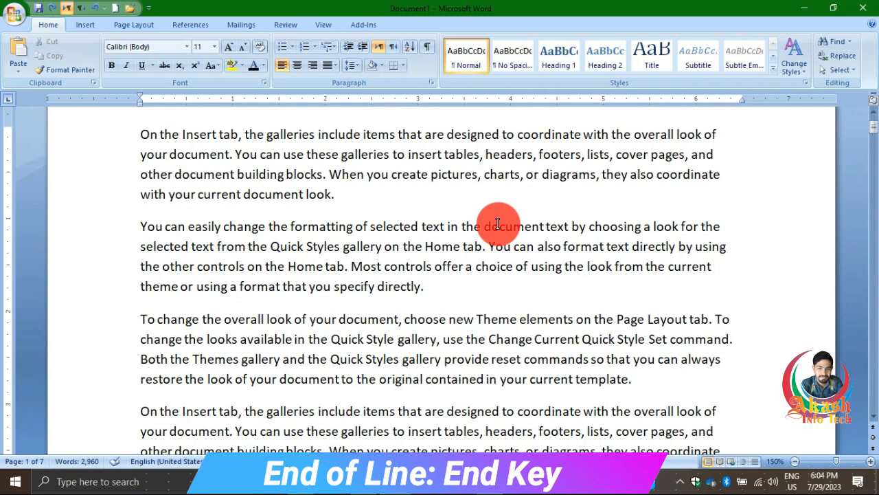
{"action": "key", "text": "Home"}
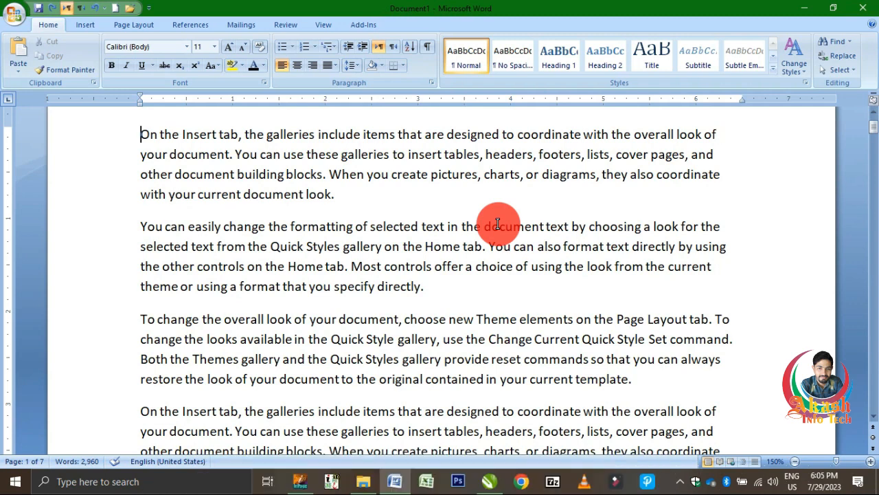
{"action": "key", "text": "Down"}
{"action": "key", "text": "Down"}
{"action": "key", "text": "End"}
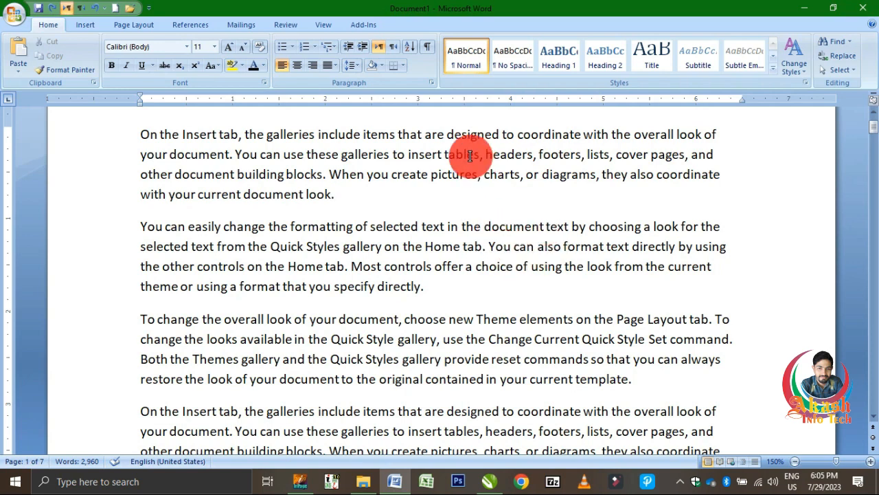
{"action": "key", "text": "Home"}
Jump the cursor to the start of the document, to the document's end, and back to its start.
{"action": "key", "text": "ctrl+Home"}
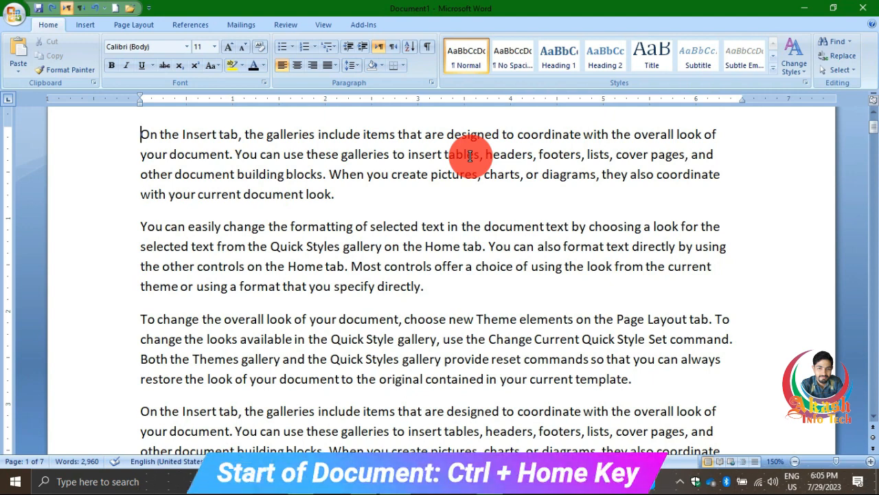
{"action": "key", "text": "ctrl+End"}
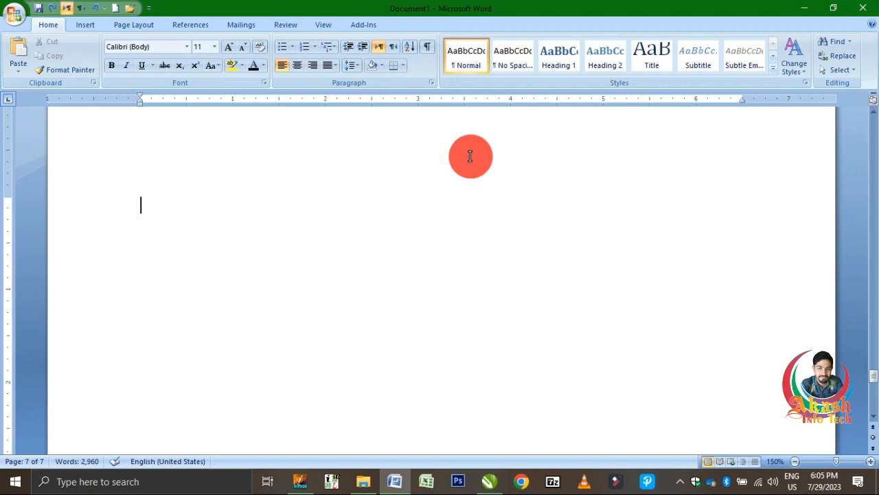
{"action": "key", "text": "ctrl+Home"}
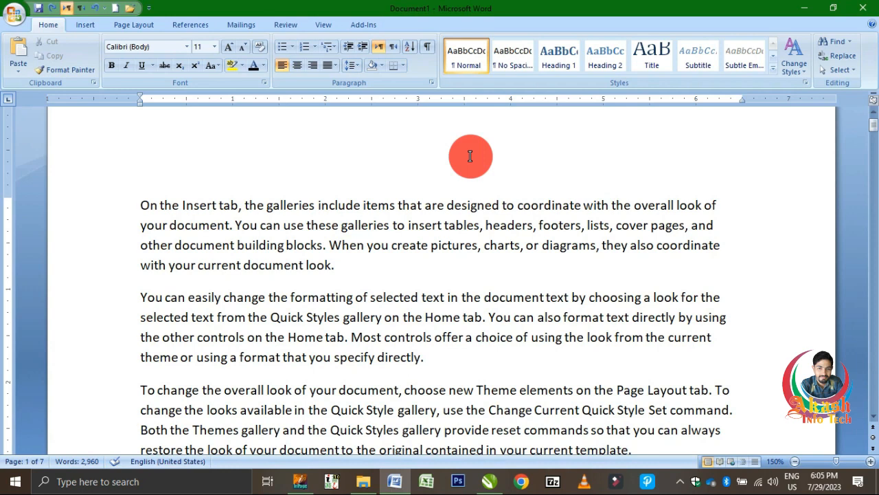
Select the first line from its start to its end, clear the selection, and repeat the same selection.
{"action": "key", "text": "shift+End"}
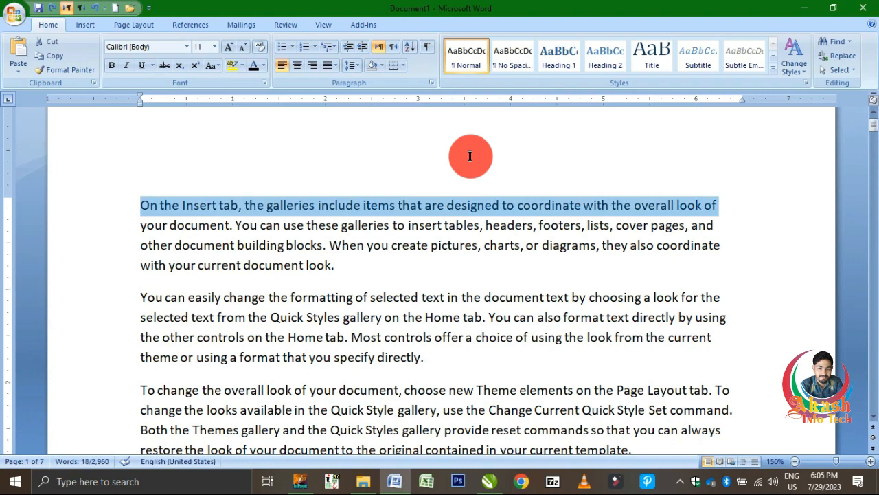
{"action": "key", "text": "Left"}
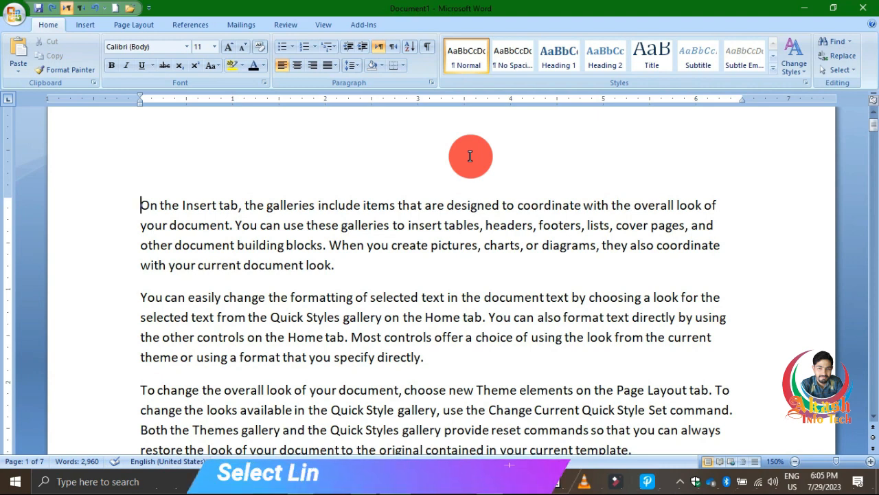
{"action": "key", "text": "shift+End"}
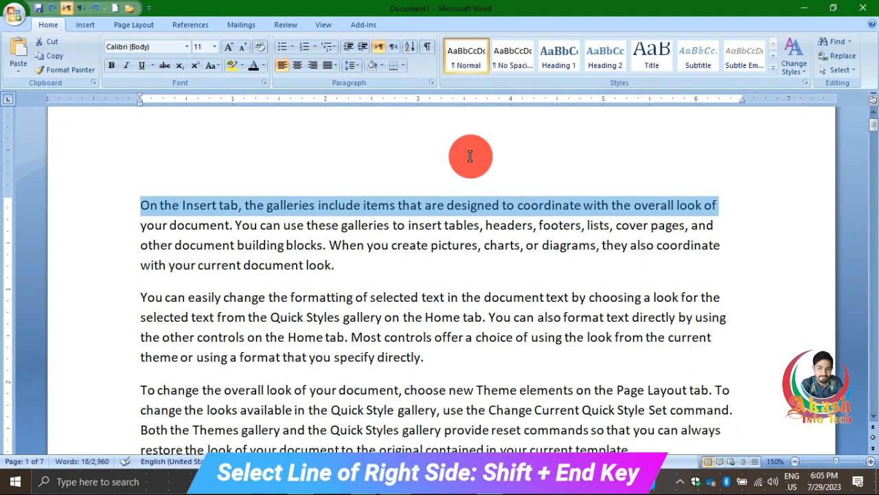
Select the first line backwards from its end to its start, and clear the selection by moving down a line.
{"action": "key", "text": "End"}
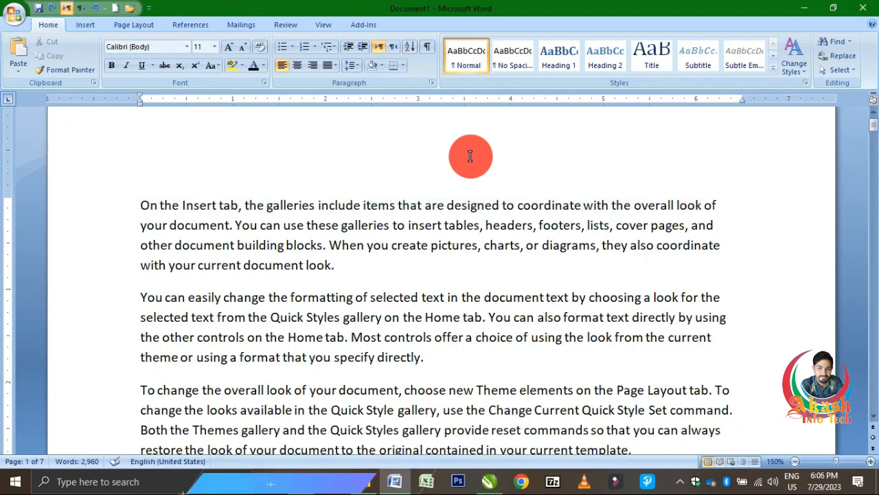
{"action": "key", "text": "shift+Home"}
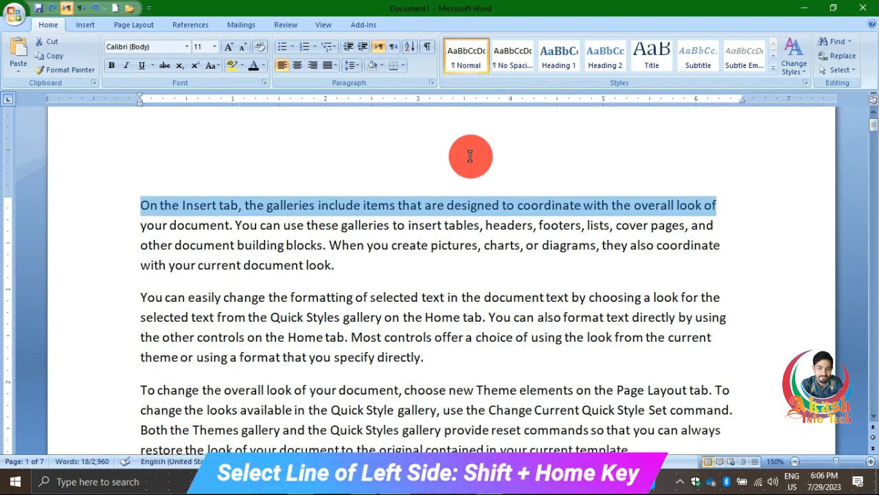
{"action": "key", "text": "Down"}
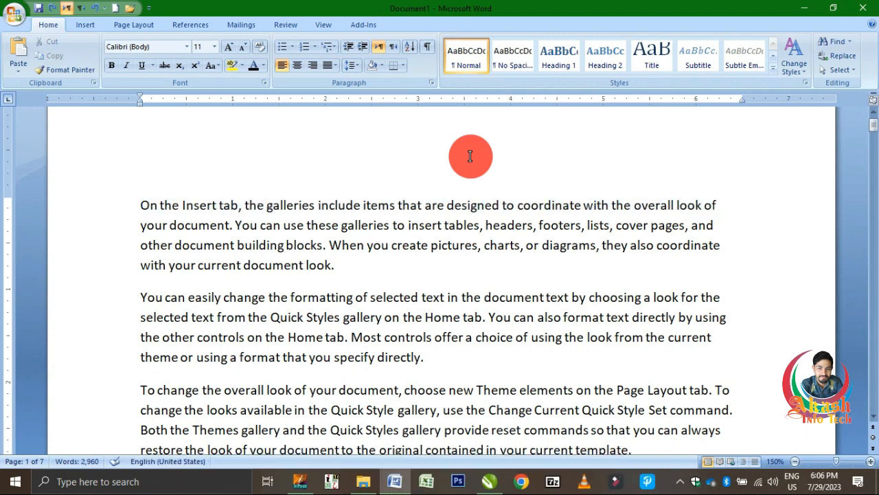
Move the cursor character by character to just after "headers" in the second line, and select back to the line's start.
{"action": "key", "text": "Left"}
{"action": "key", "text": "Left"}
{"action": "key", "text": "Left"}
{"action": "key", "text": "Left"}
{"action": "key", "text": "Left"}
{"action": "key", "text": "Left"}
{"action": "key", "text": "Left"}
{"action": "key", "text": "Left"}
{"action": "key", "text": "Left"}
{"action": "key", "text": "Left"}
{"action": "key", "text": "Left"}
{"action": "key", "text": "Left"}
{"action": "key", "text": "Left"}
{"action": "key", "text": "Left"}
{"action": "key", "text": "Left"}
{"action": "key", "text": "Left"}
{"action": "key", "text": "Left"}
{"action": "key", "text": "Left"}
{"action": "key", "text": "Left"}
{"action": "key", "text": "Left"}
{"action": "key", "text": "Left"}
{"action": "key", "text": "Left"}
{"action": "key", "text": "Left"}
{"action": "key", "text": "Left"}
{"action": "key", "text": "Left"}
{"action": "key", "text": "Left"}
{"action": "key", "text": "Left"}
{"action": "key", "text": "Left"}
{"action": "key", "text": "Left"}
{"action": "key", "text": "Left"}
{"action": "key", "text": "Left"}
{"action": "key", "text": "Left"}
{"action": "key", "text": "Right"}
{"action": "key", "text": "shift+Home"}
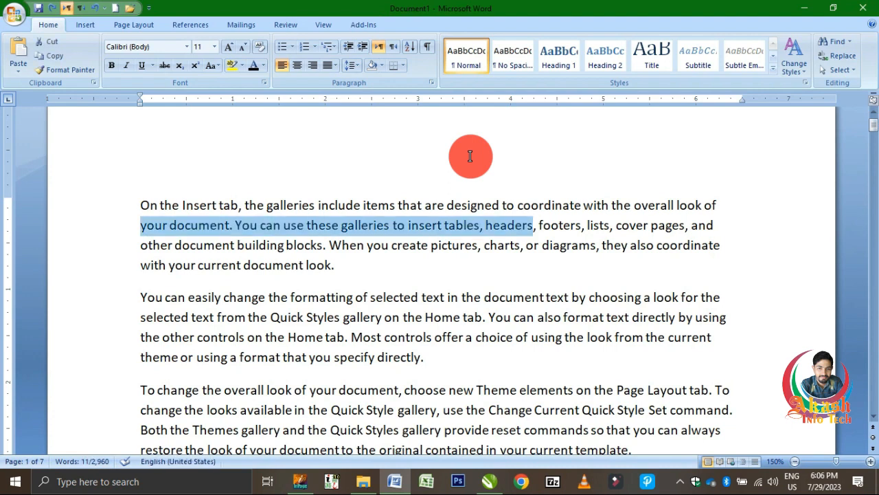
Select from inside "or" in the third line back to the line's start, and extend the selection to the document's start.
{"action": "key", "text": "shift+Up"}
{"action": "key", "text": "Down"}
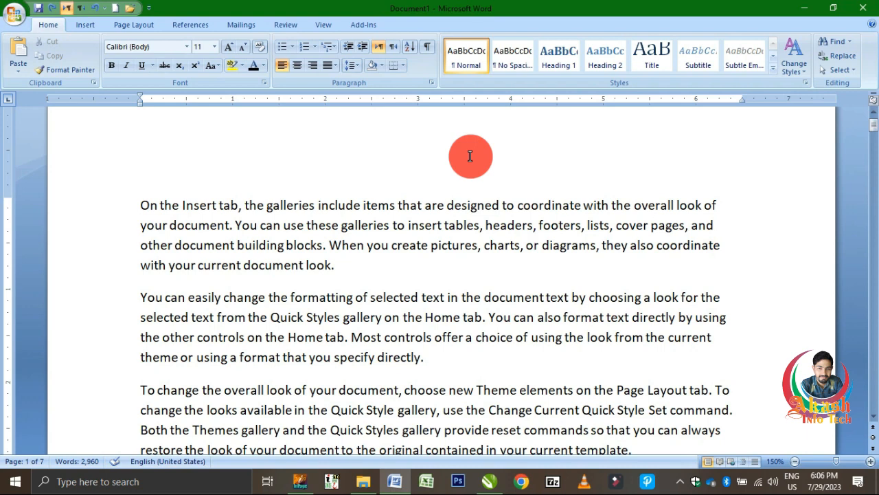
{"action": "key", "text": "shift+Home"}
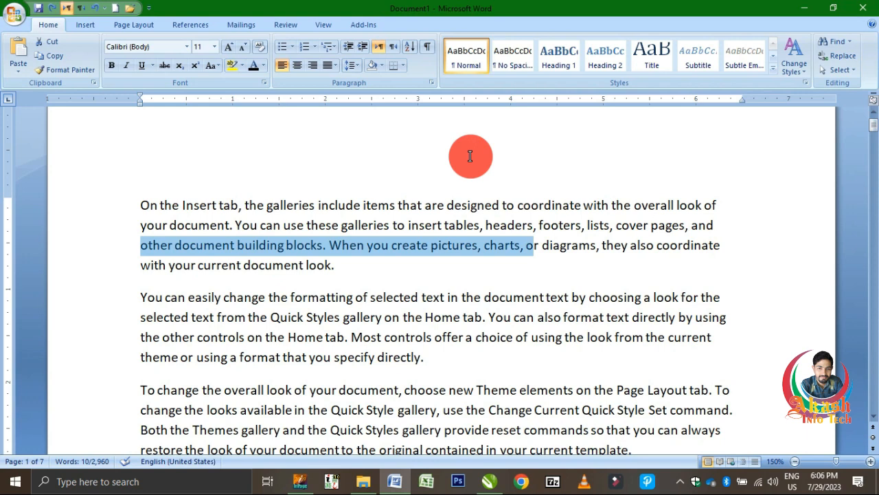
{"action": "key", "text": "ctrl+shift+Home"}
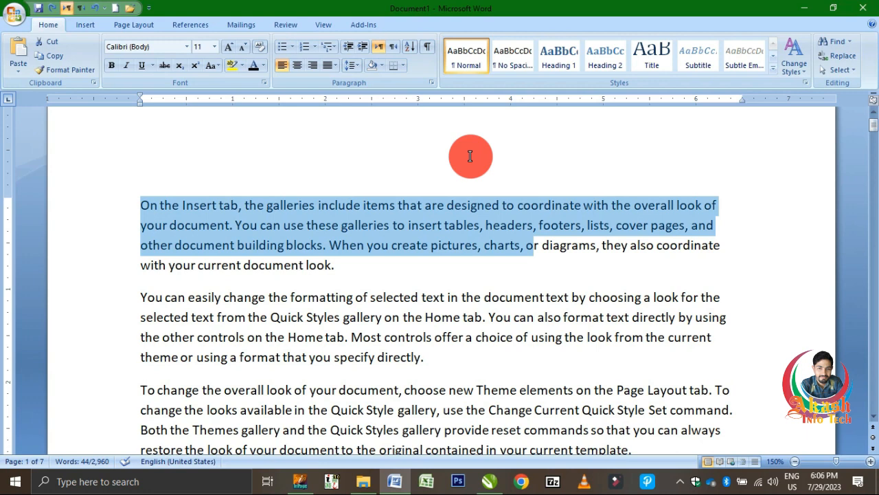
Select from inside "or" in the third line to the document's end, and return the cursor to the document's start.
{"action": "key", "text": "ctrl+shift+End"}
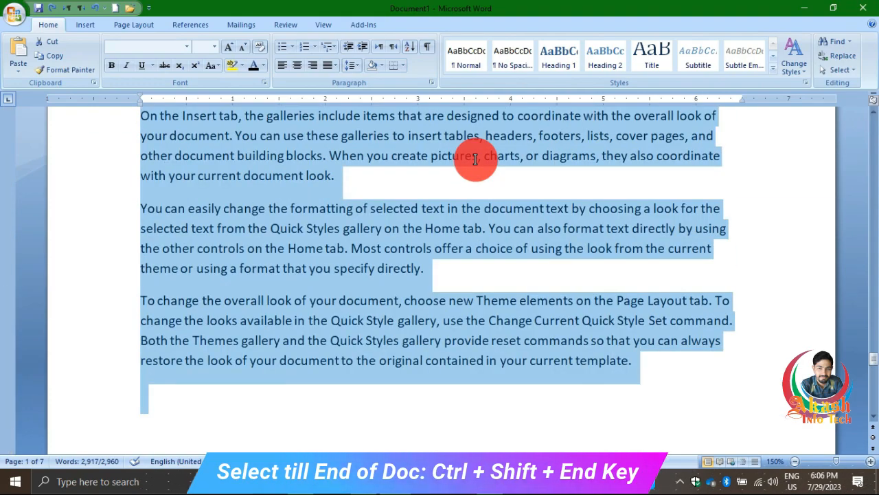
{"action": "scroll", "coordinate": [475, 163], "scroll_direction": "down", "scroll_amount": 7}
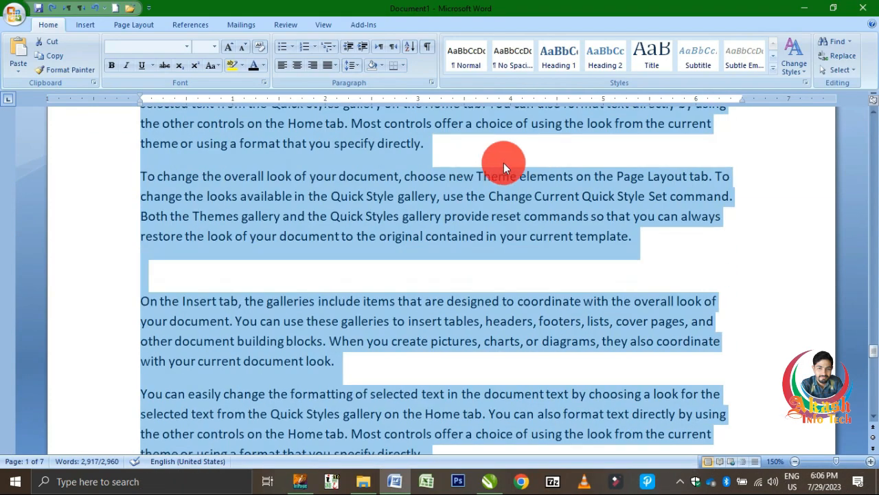
{"action": "key", "text": "ctrl+Home"}
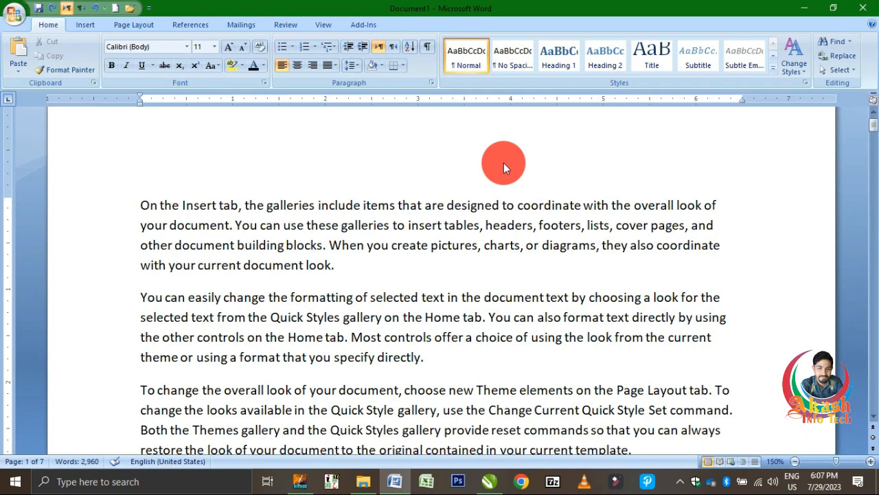
Move the cursor down from the document's start through the first page, one screen at a time.
{"action": "scroll", "coordinate": [504, 163], "scroll_direction": "down", "scroll_amount": 1}
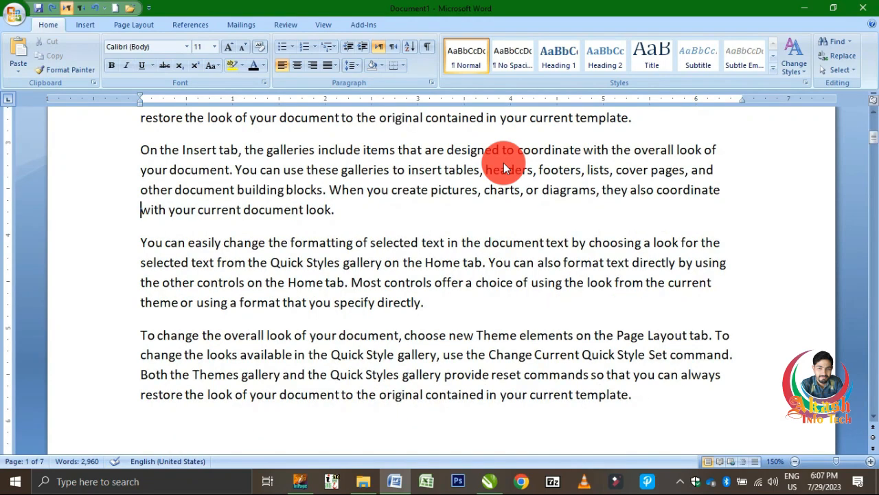
{"action": "key", "text": "Down"}
{"action": "key", "text": "Down"}
{"action": "key", "text": "Down"}
{"action": "scroll", "coordinate": [503, 163], "scroll_direction": "up", "scroll_amount": 1}
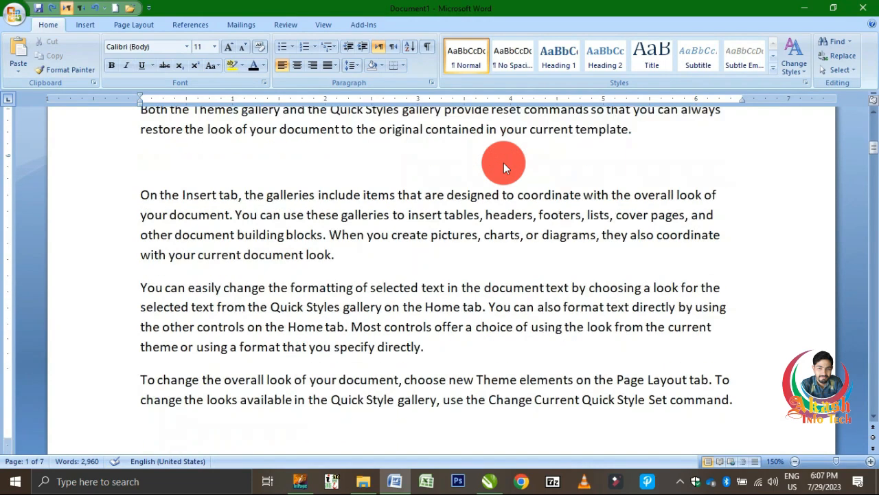
{"action": "scroll", "coordinate": [504, 163], "scroll_direction": "down", "scroll_amount": 1}
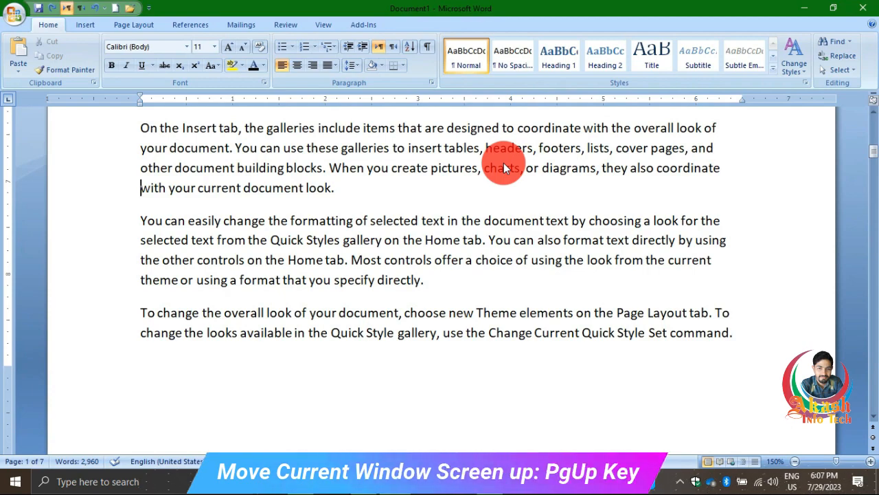
Move the cursor up screen by screen to the document's start, and repeat the movement one screen down and back up.
{"action": "key", "text": "Page_Up"}
{"action": "key", "text": "Page_Down"}
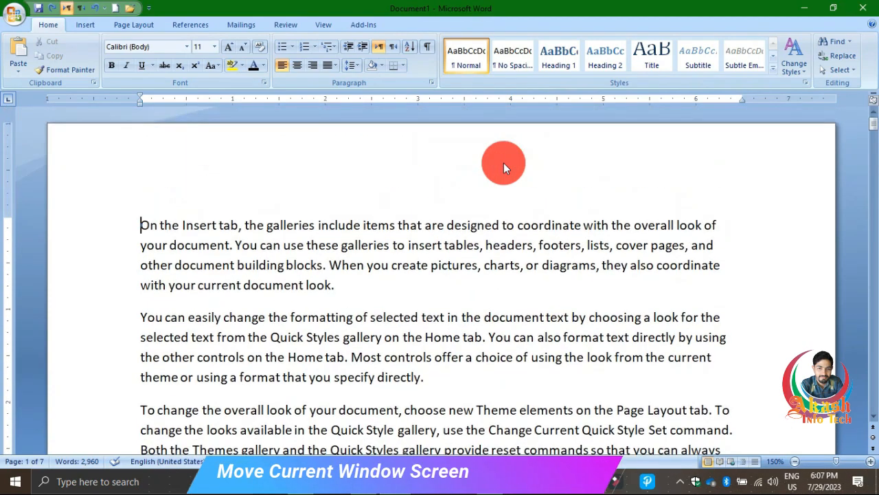
{"action": "key", "text": "Page_Down"}
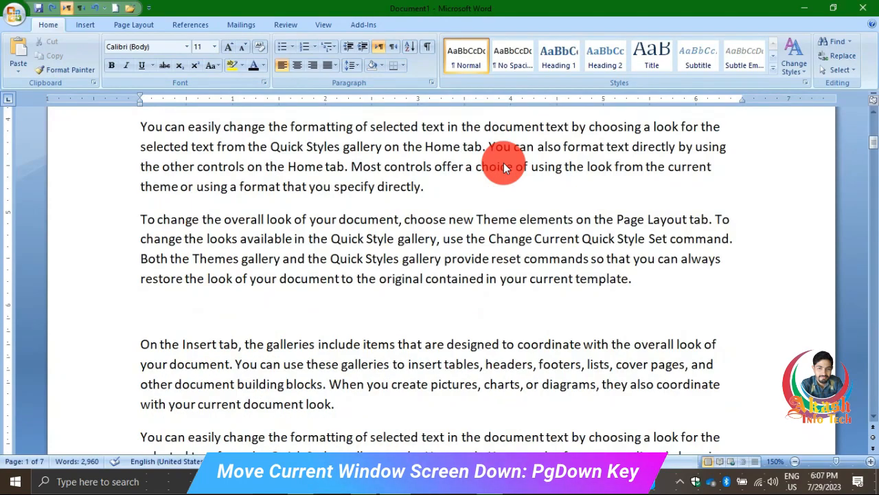
{"action": "key", "text": "Page_Up"}
{"action": "key", "text": "Page_Up"}
{"action": "key", "text": "Page_Up"}
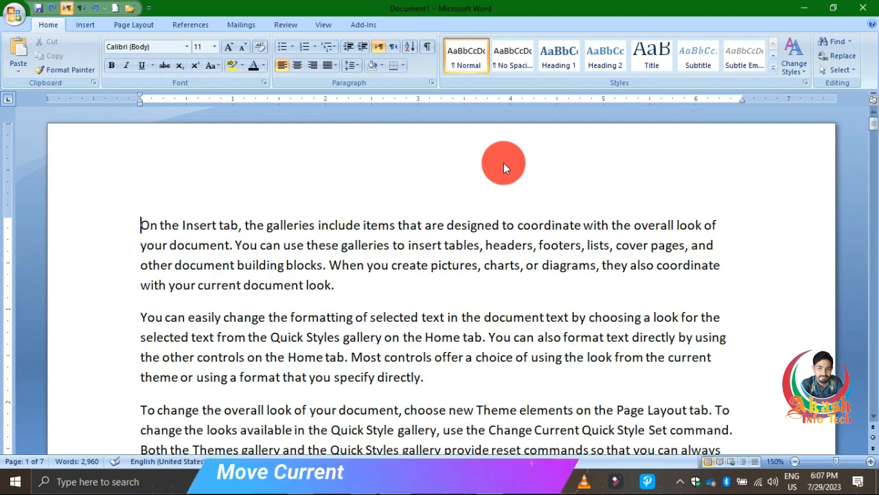
Move the cursor forward page by page from the first page to the document's last page.
{"action": "key", "text": "ctrl+Page_Down"}
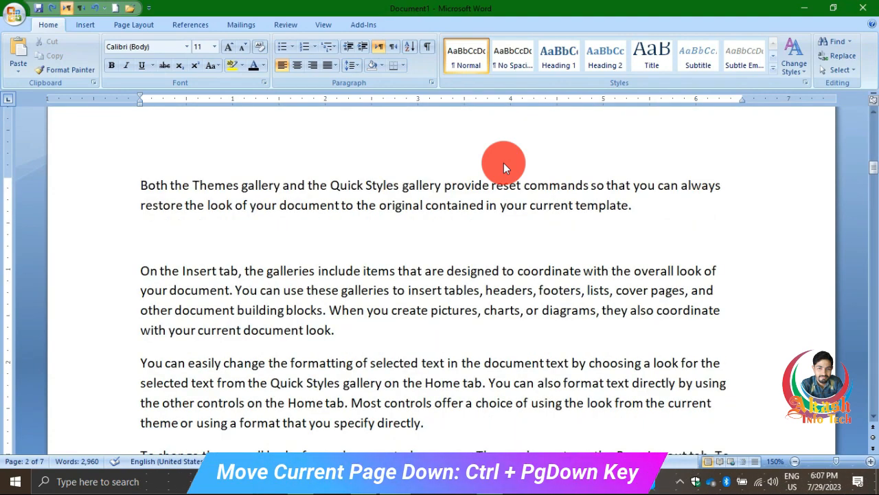
{"action": "key", "text": "ctrl+Page_Down"}
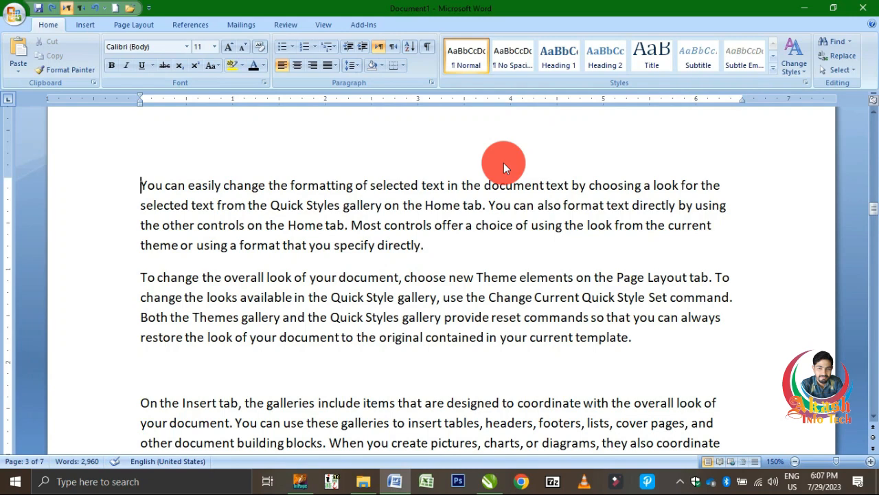
{"action": "key", "text": "ctrl+Page_Down"}
{"action": "key", "text": "ctrl+Page_Down"}
{"action": "key", "text": "ctrl+Page_Down"}
{"action": "key", "text": "ctrl+Page_Down"}
{"action": "key", "text": "ctrl+Page_Down"}
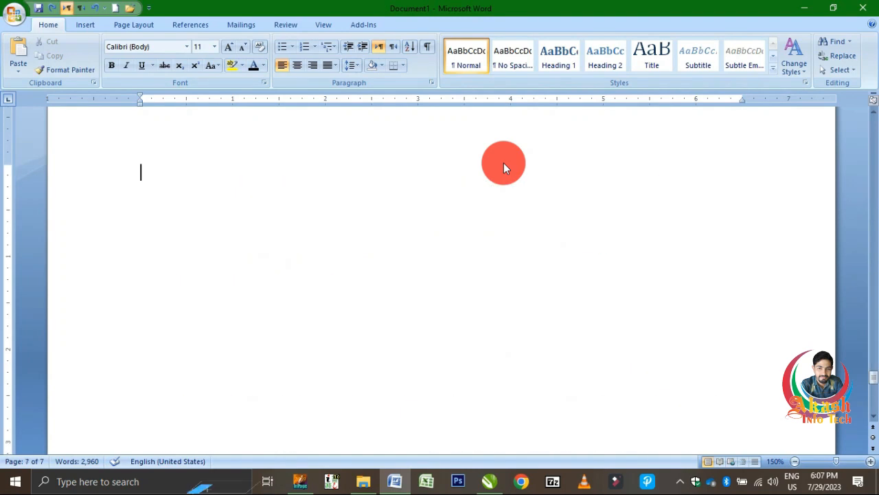
Move the cursor back page by page from the last page to the start of the first page.
{"action": "key", "text": "ctrl+Page_Up"}
{"action": "key", "text": "ctrl+Page_Up"}
{"action": "key", "text": "ctrl+Page_Up"}
{"action": "key", "text": "ctrl+Page_Up"}
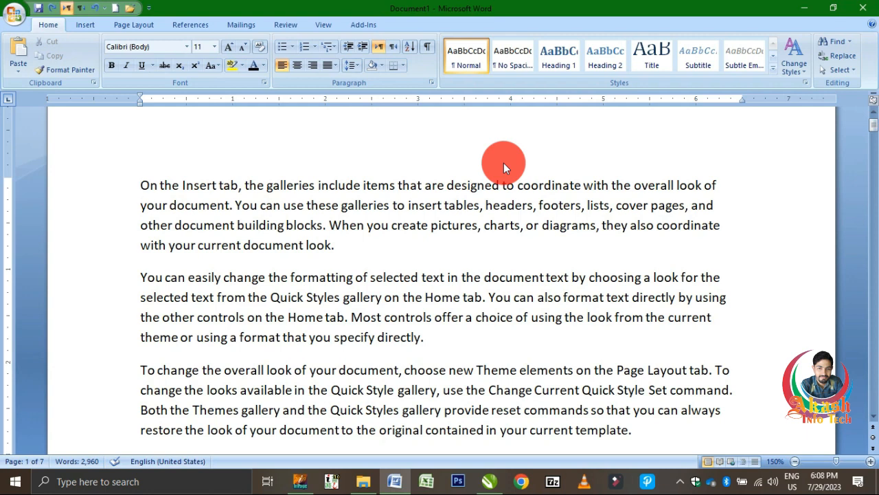
Delete "overall look of" at the end of the first line backwards, one character at a time.
{"action": "key", "text": "Left"}
{"action": "key", "text": "BackSpace"}
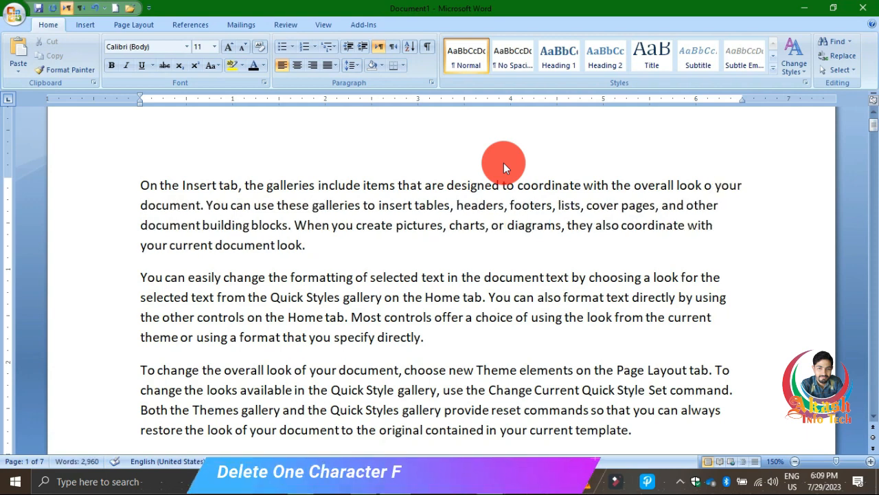
{"action": "key", "text": "BackSpace"}
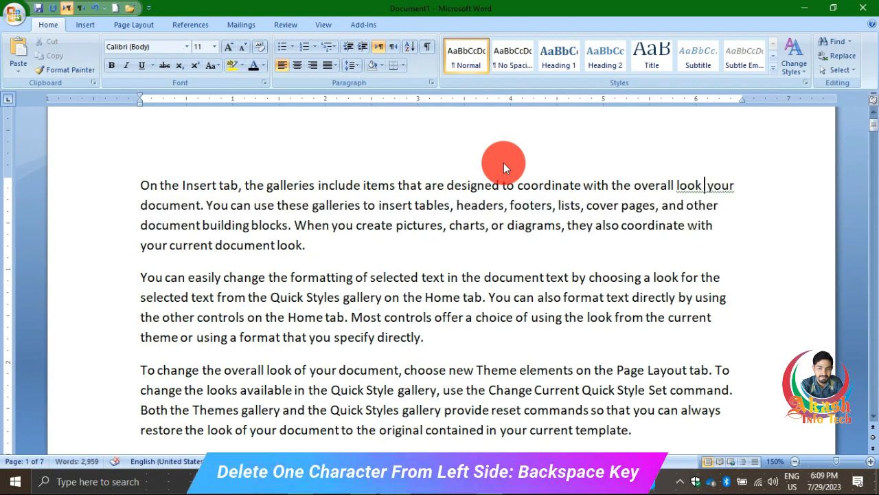
{"action": "key", "text": "BackSpace"}
{"action": "key", "text": "BackSpace"}
{"action": "key", "text": "BackSpace"}
{"action": "key", "text": "BackSpace"}
{"action": "key", "text": "BackSpace"}
{"action": "key", "text": "BackSpace"}
{"action": "key", "text": "BackSpace"}
{"action": "key", "text": "BackSpace"}
{"action": "key", "text": "BackSpace"}
{"action": "key", "text": "BackSpace"}
{"action": "key", "text": "BackSpace"}
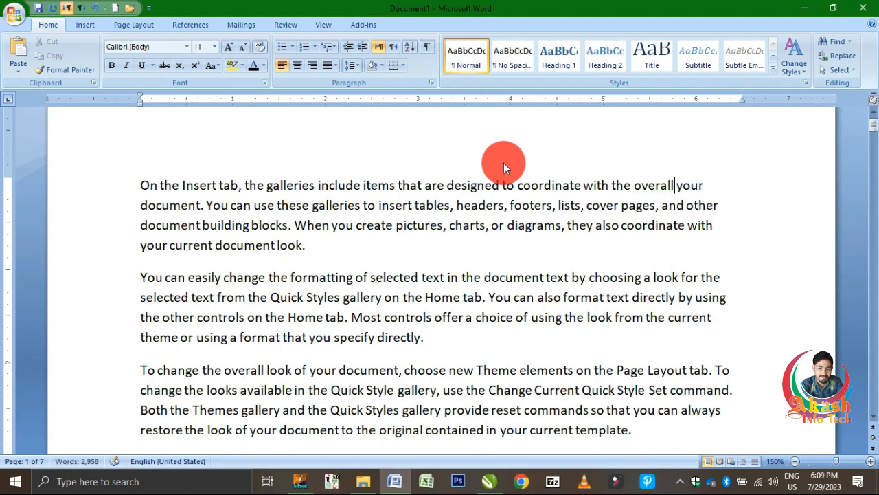
{"action": "key", "text": "BackSpace"}
{"action": "key", "text": "BackSpace"}
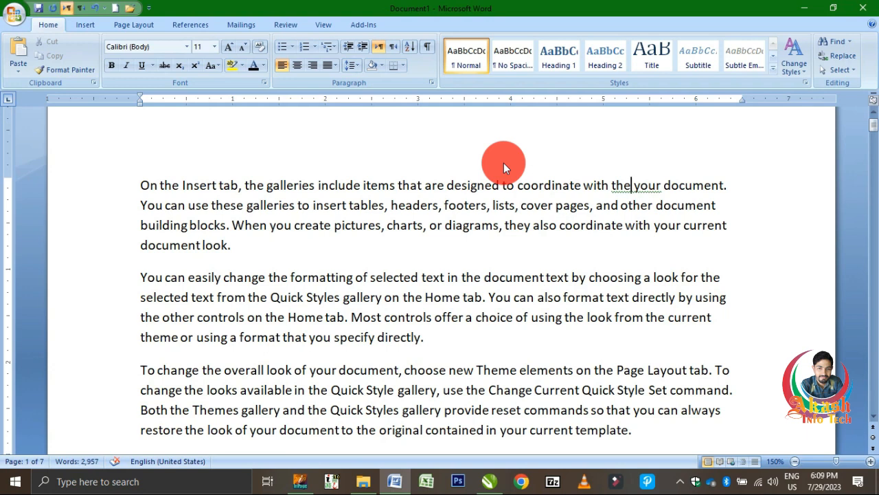
Delete the first line's remaining text before "your document" backwards word by word, up to the document's start.
{"action": "key", "text": "ctrl+BackSpace"}
{"action": "key", "text": "ctrl+BackSpace"}
{"action": "key", "text": "ctrl+BackSpace"}
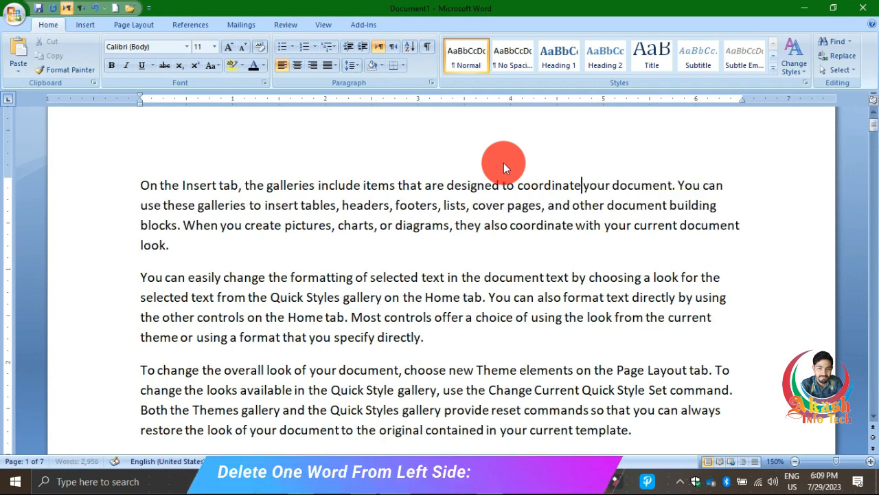
{"action": "key", "text": "ctrl+BackSpace"}
{"action": "key", "text": "ctrl+BackSpace"}
{"action": "key", "text": "ctrl+BackSpace"}
{"action": "key", "text": "ctrl+BackSpace"}
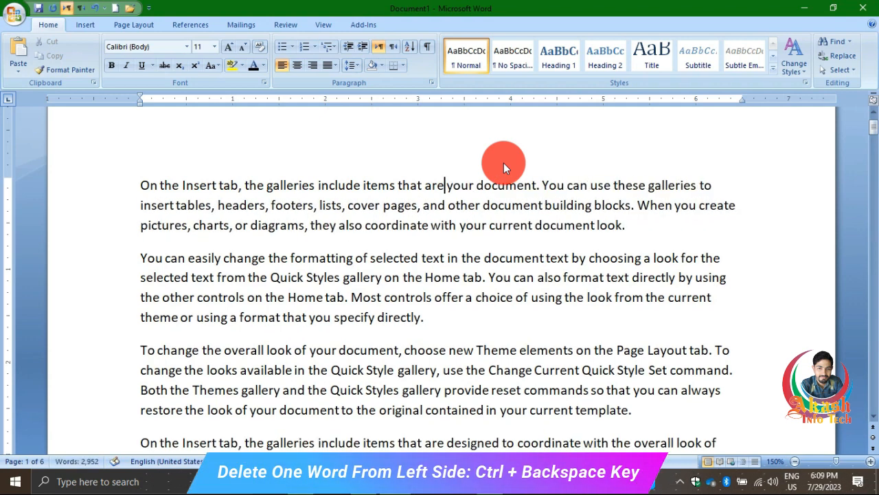
{"action": "key", "text": "ctrl+BackSpace"}
{"action": "key", "text": "ctrl+BackSpace"}
{"action": "key", "text": "ctrl+BackSpace"}
{"action": "key", "text": "ctrl+BackSpace"}
{"action": "key", "text": "ctrl+BackSpace"}
{"action": "key", "text": "ctrl+BackSpace"}
{"action": "key", "text": "ctrl+BackSpace"}
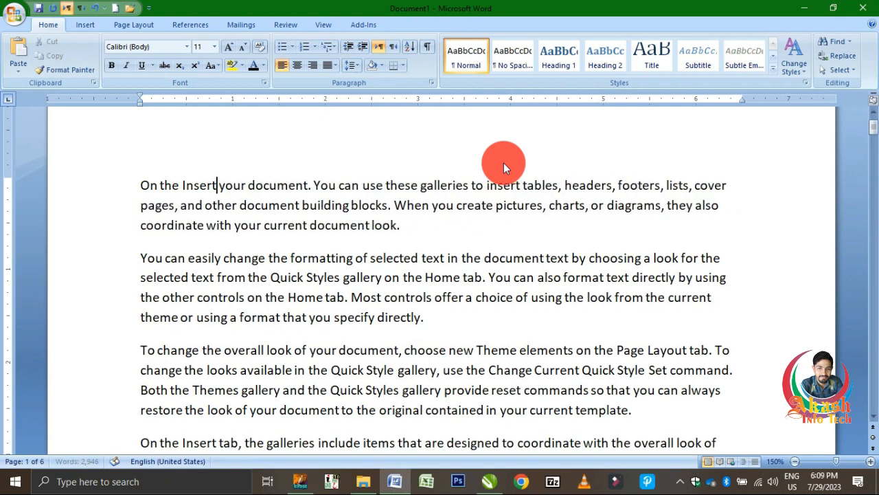
{"action": "key", "text": "ctrl+BackSpace"}
{"action": "key", "text": "ctrl+BackSpace"}
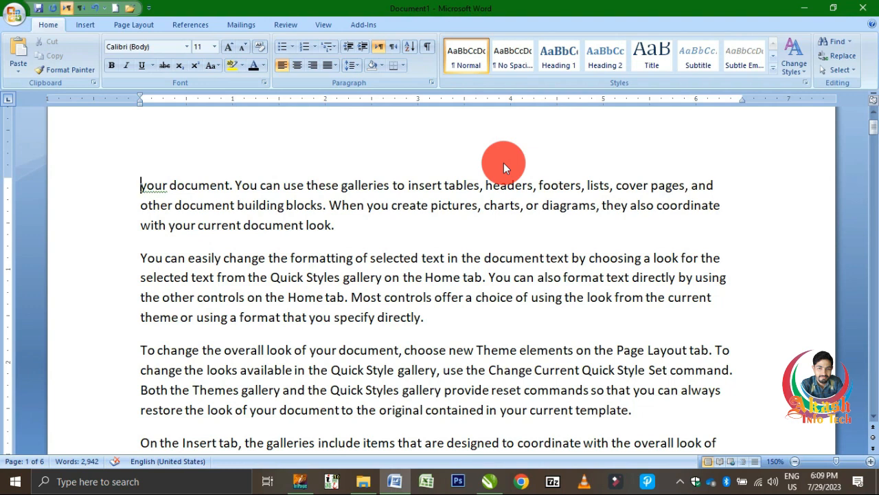
Delete the word "your" at the document's start, removing "yo" forwards and "ur" backwards one character at a time.
{"action": "key", "text": "Delete"}
{"action": "key", "text": "Delete"}
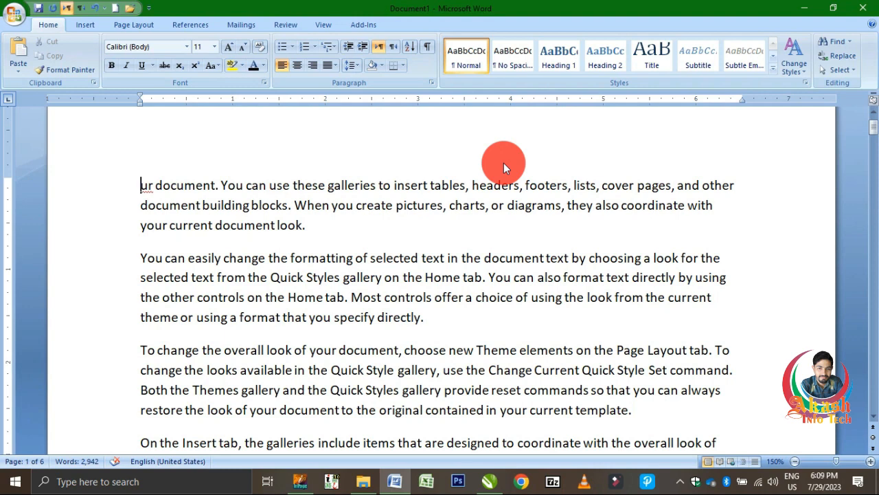
{"action": "key", "text": "Right"}
{"action": "key", "text": "Right"}
{"action": "key", "text": "BackSpace"}
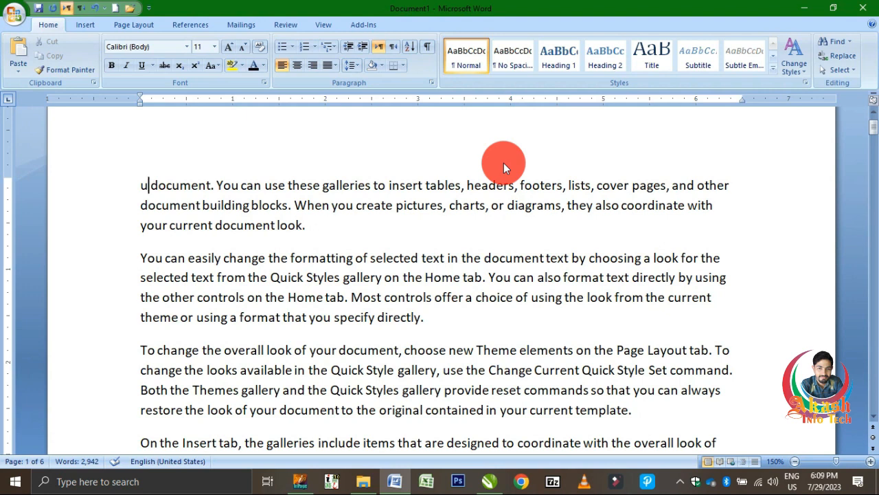
{"action": "key", "text": "BackSpace"}
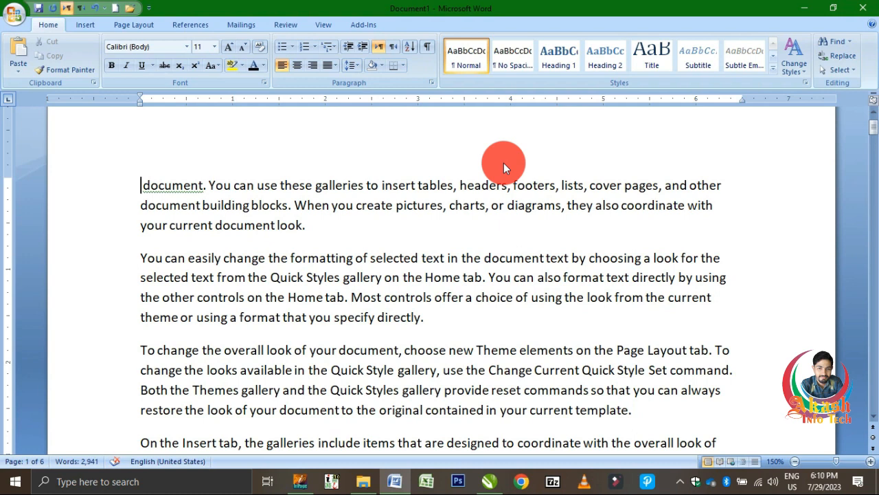
Delete the leading space and "document." at the document's start forwards, one character at a time.
{"action": "key", "text": "Delete"}
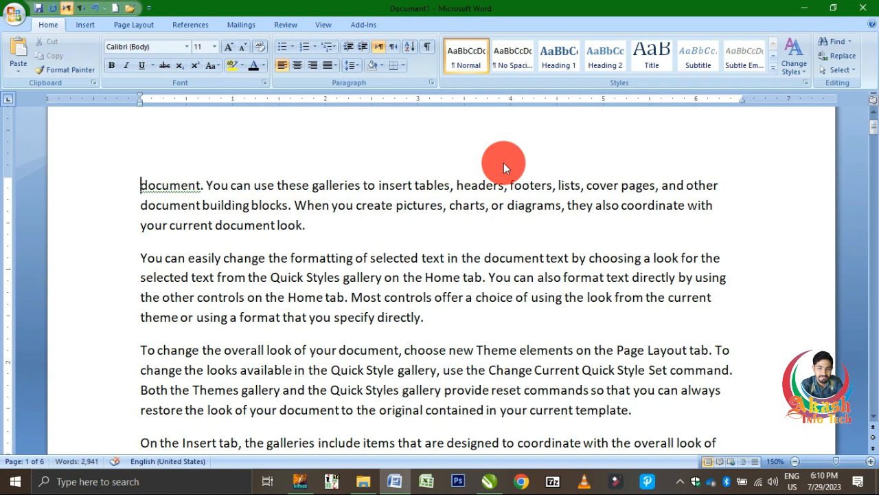
{"action": "key", "text": "Delete"}
{"action": "key", "text": "Delete"}
{"action": "key", "text": "Delete"}
{"action": "key", "text": "Delete"}
{"action": "key", "text": "Delete"}
{"action": "key", "text": "Delete"}
{"action": "key", "text": "Delete"}
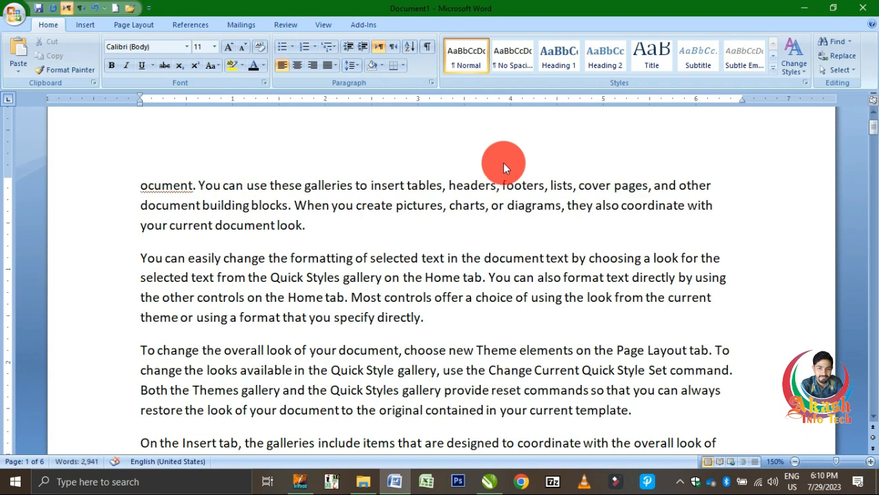
{"action": "key", "text": "Delete"}
{"action": "key", "text": "Delete"}
{"action": "key", "text": "Delete"}
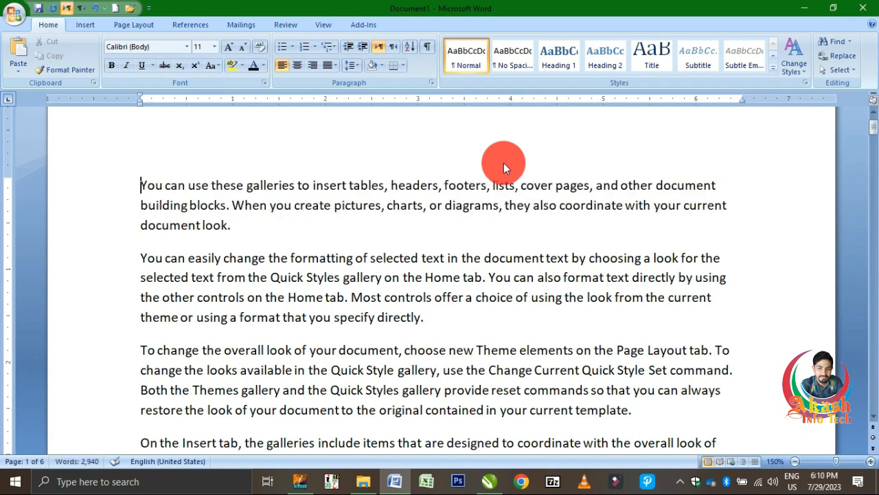
Delete the opening text from "You can use these galleries" through "cover pages" forwards, one word at a time.
{"action": "key", "text": "ctrl+Delete"}
{"action": "key", "text": "ctrl+Delete"}
{"action": "key", "text": "ctrl+Delete"}
{"action": "key", "text": "ctrl+Delete"}
{"action": "key", "text": "ctrl+Delete"}
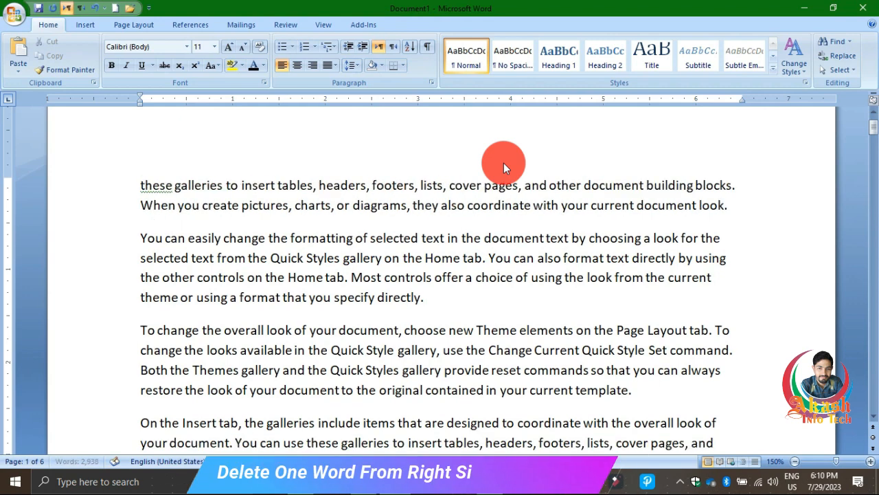
{"action": "key", "text": "ctrl+Delete"}
{"action": "key", "text": "ctrl+Delete"}
{"action": "key", "text": "ctrl+Delete"}
{"action": "key", "text": "ctrl+Delete"}
{"action": "key", "text": "ctrl+Delete"}
{"action": "key", "text": "ctrl+Delete"}
{"action": "key", "text": "ctrl+Delete"}
{"action": "key", "text": "ctrl+Delete"}
{"action": "key", "text": "ctrl+Delete"}
{"action": "key", "text": "ctrl+Delete"}
{"action": "key", "text": "ctrl+Delete"}
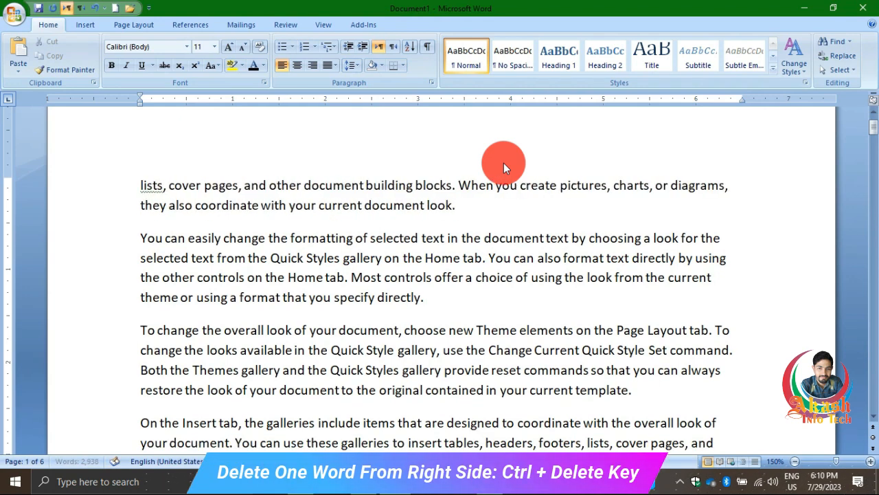
{"action": "key", "text": "ctrl+Delete"}
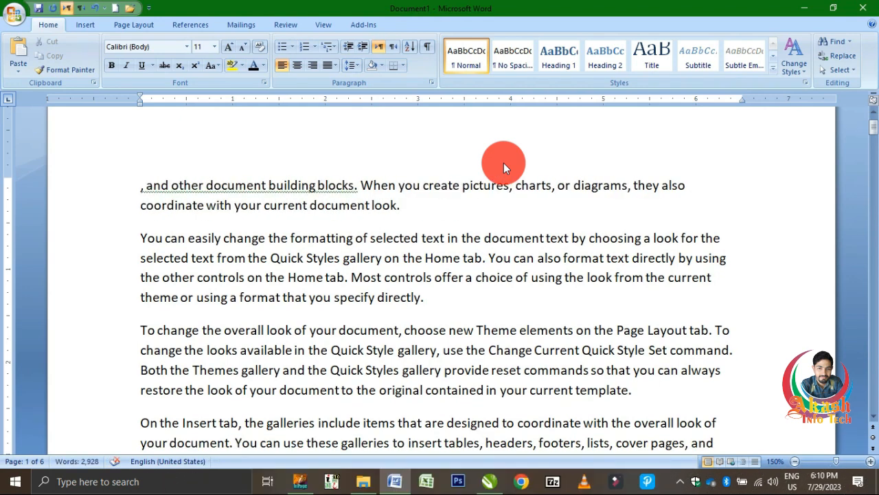